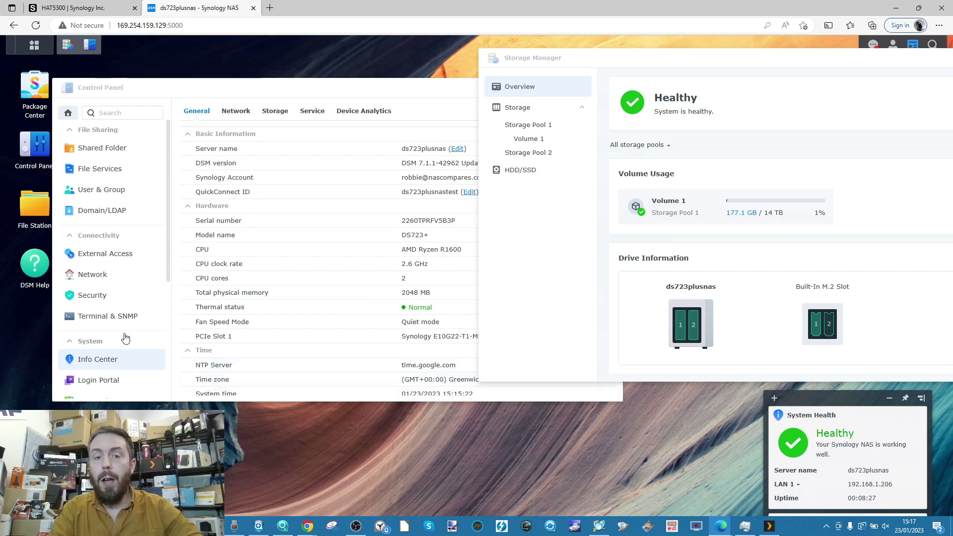
Show the enlarged HDD/SSD list with two HAT5300-16T hard drives and two M.2 SSDs
click(525, 109)
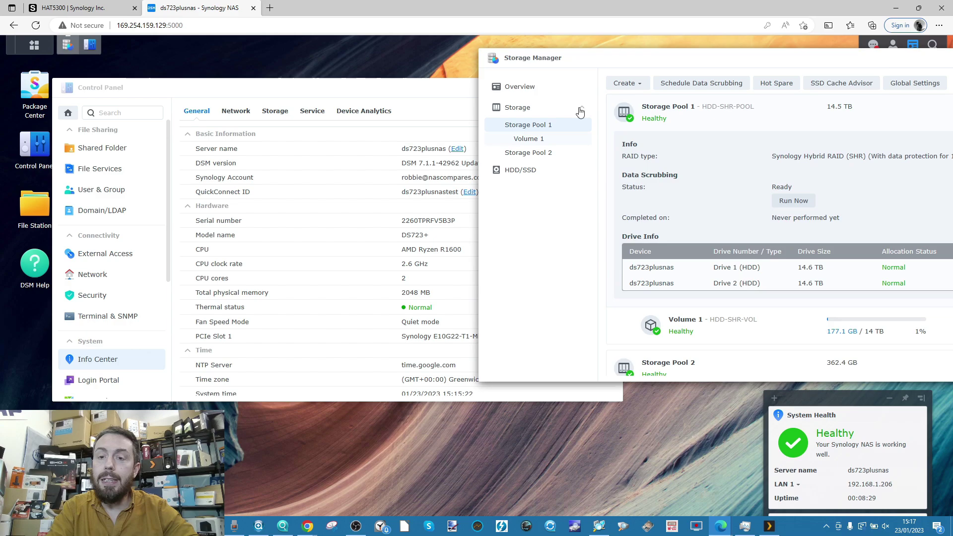
click(526, 170)
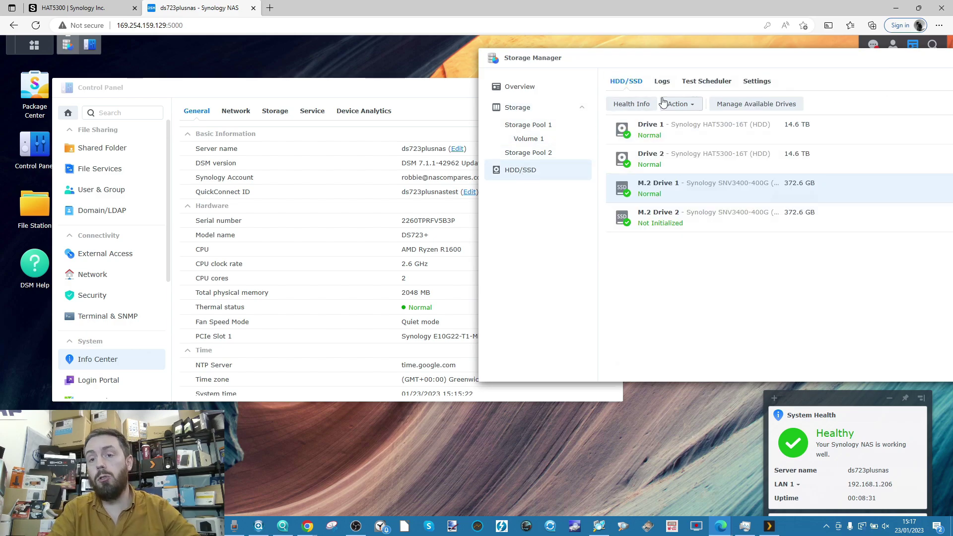
double_click(666, 51)
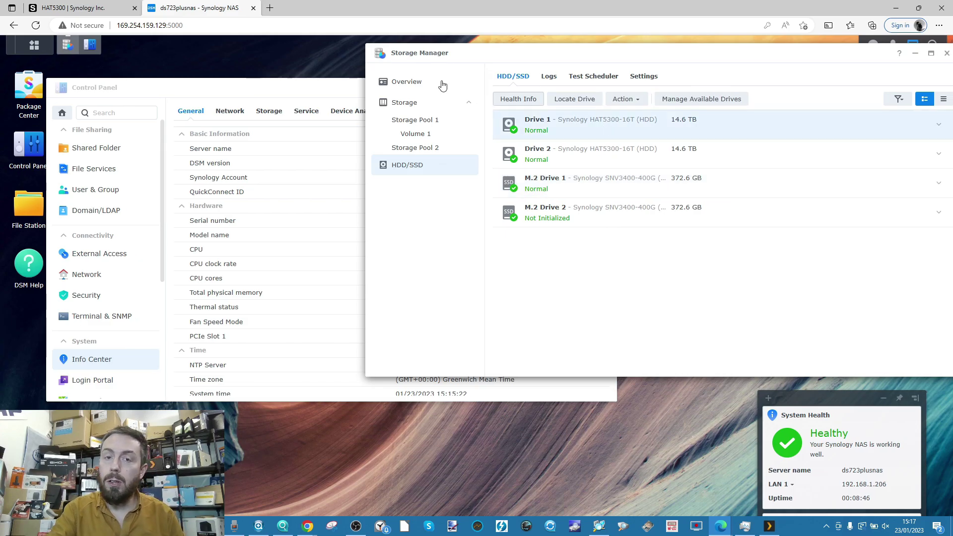
click(48, 11)
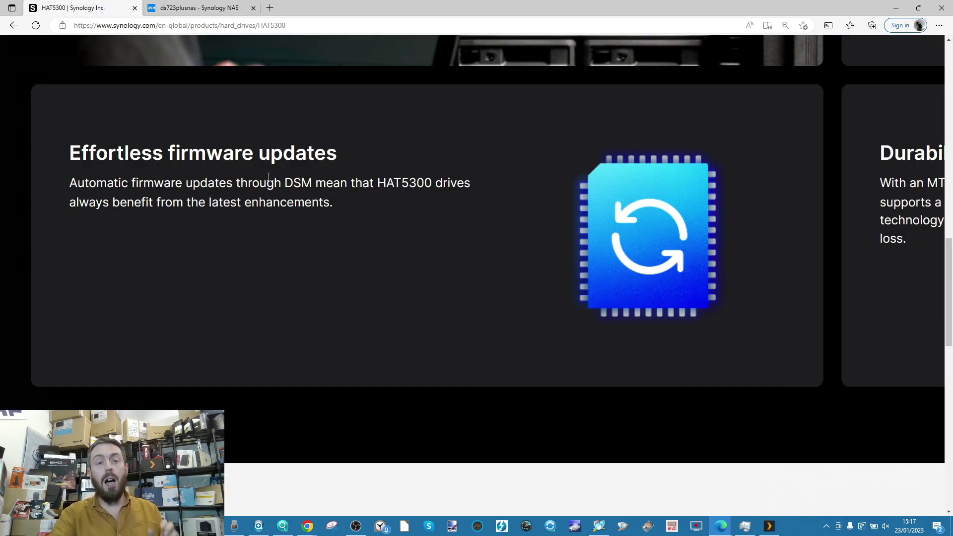
scroll(268, 176, up, 1)
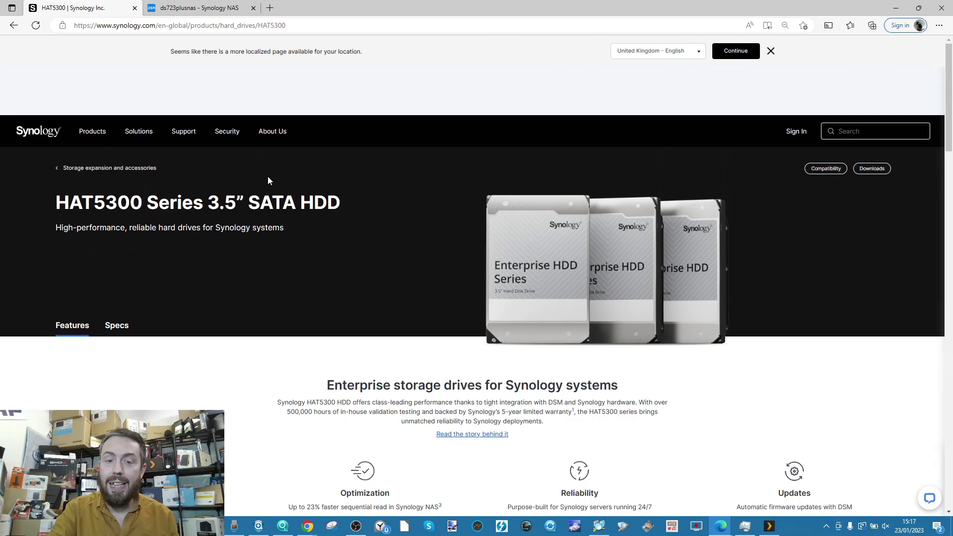
click(115, 279)
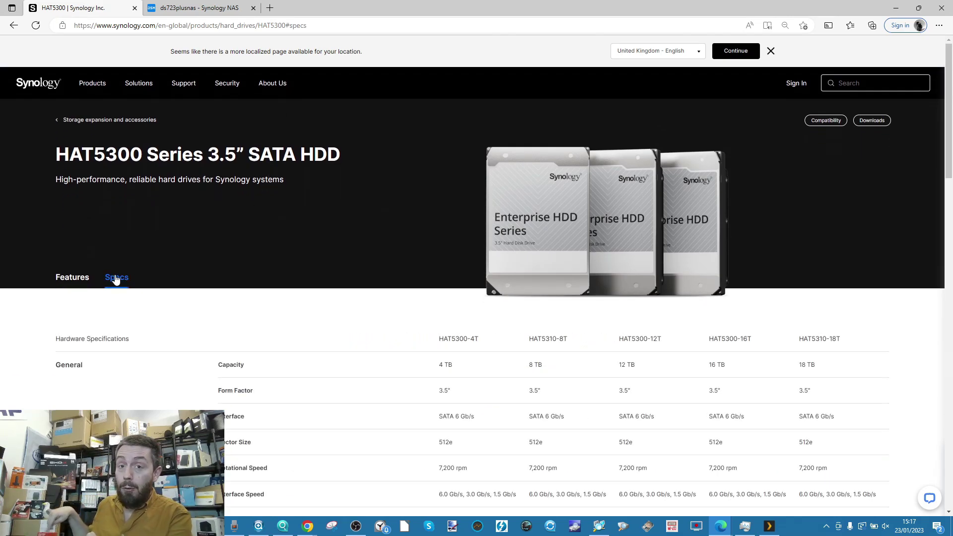
scroll(507, 347, down, 2)
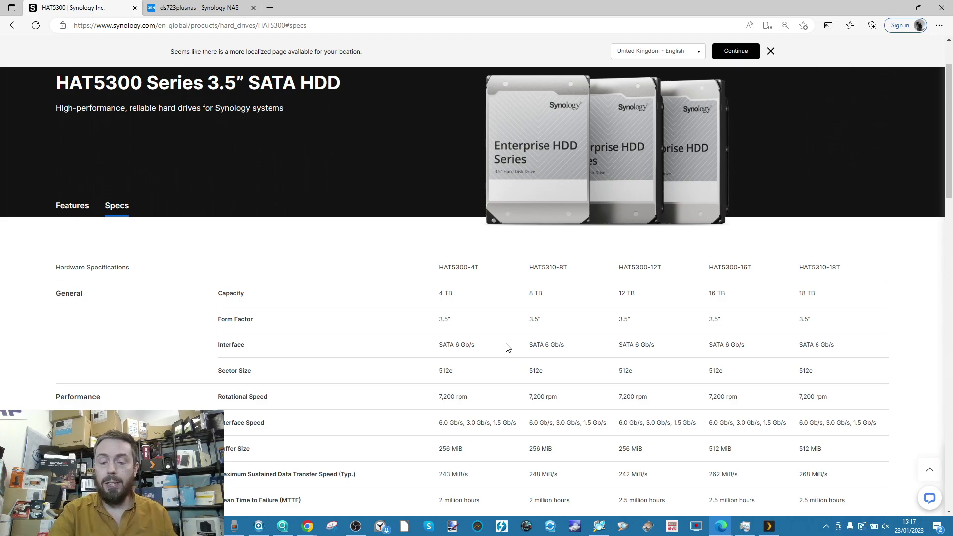
scroll(507, 348, down, 1)
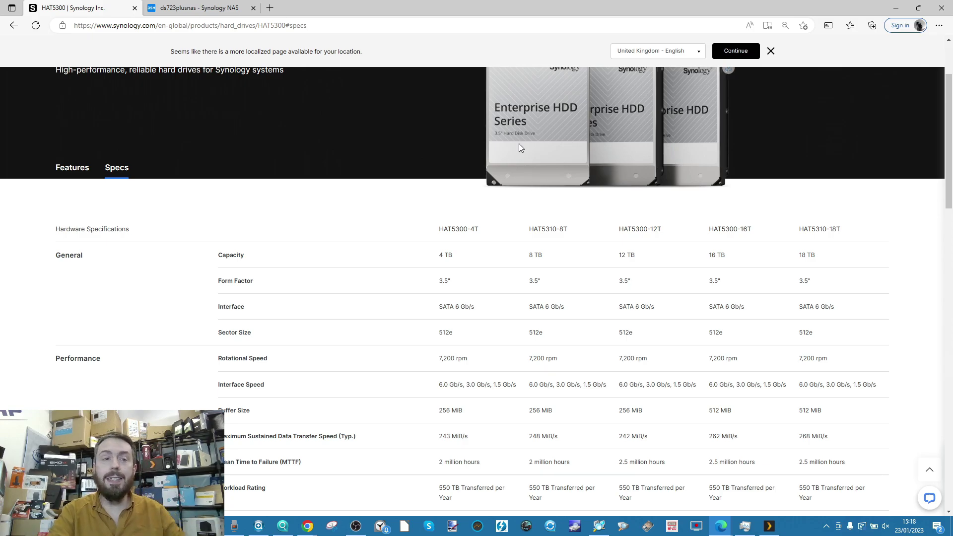
click(213, 5)
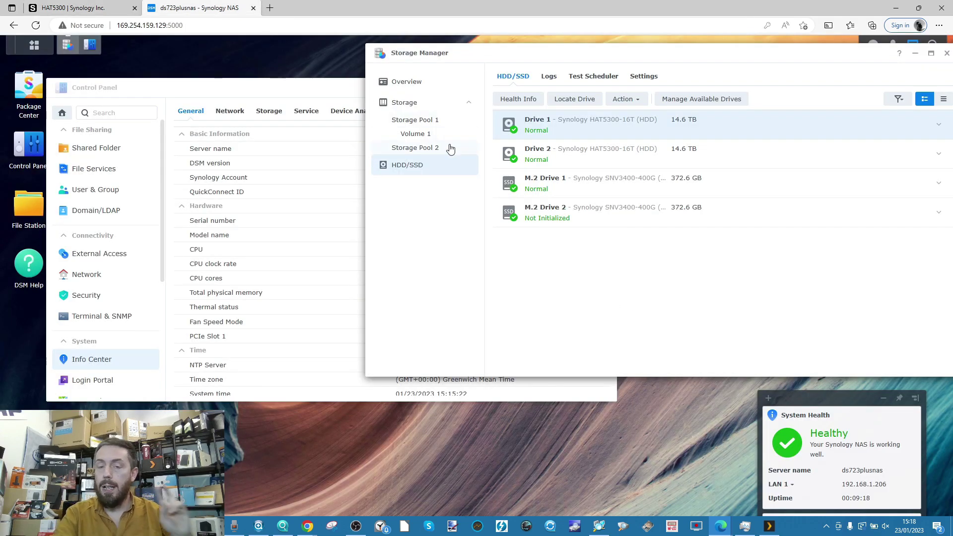
Expand M.2 Drive 1 to show Storage Pool 2, Healthy, 35 °C, firmware ECEM12.4
click(595, 193)
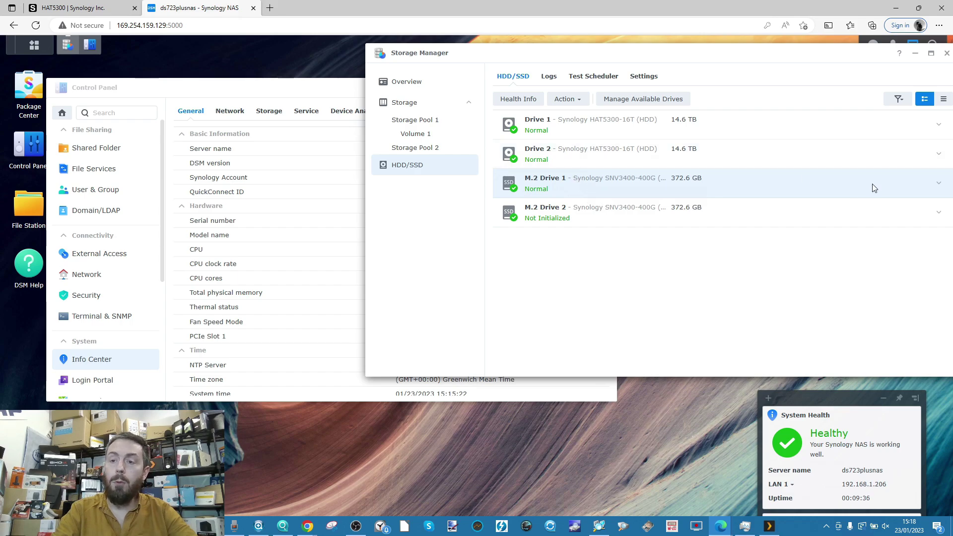
click(938, 183)
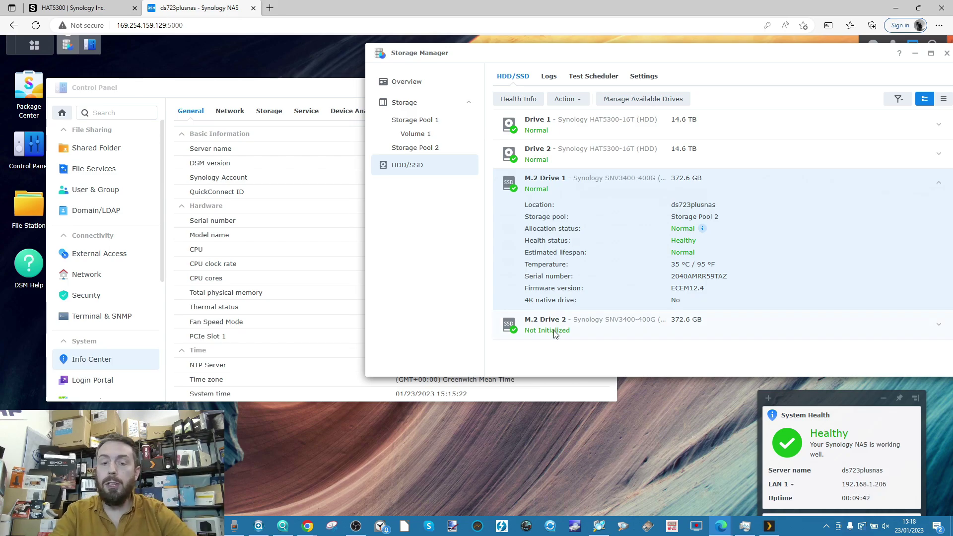
Start a new storage pool for the unused drive with RAID type Basic
click(603, 99)
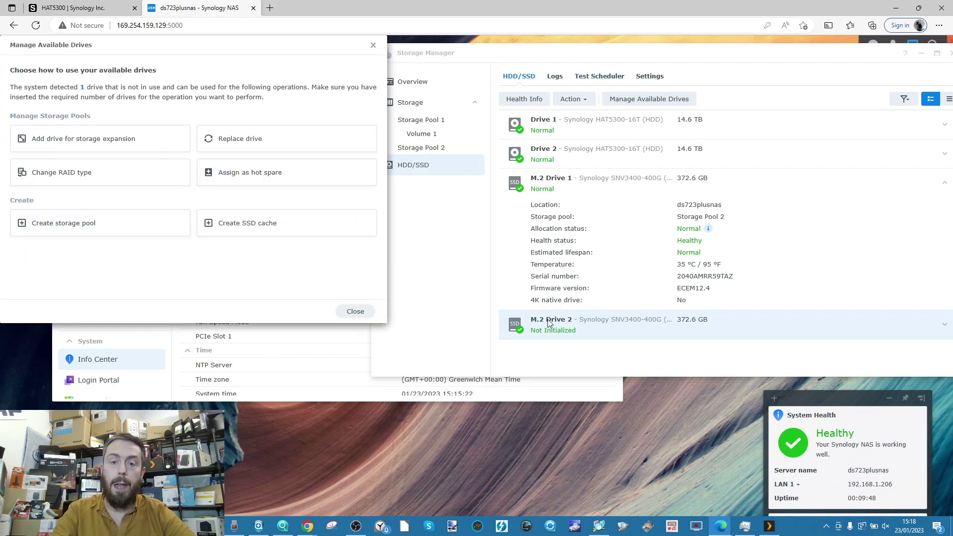
click(70, 222)
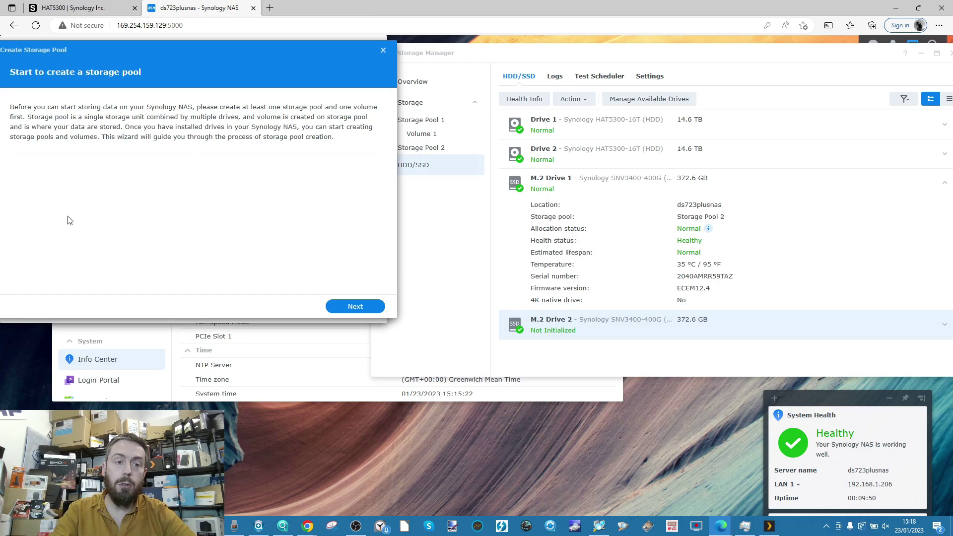
click(354, 307)
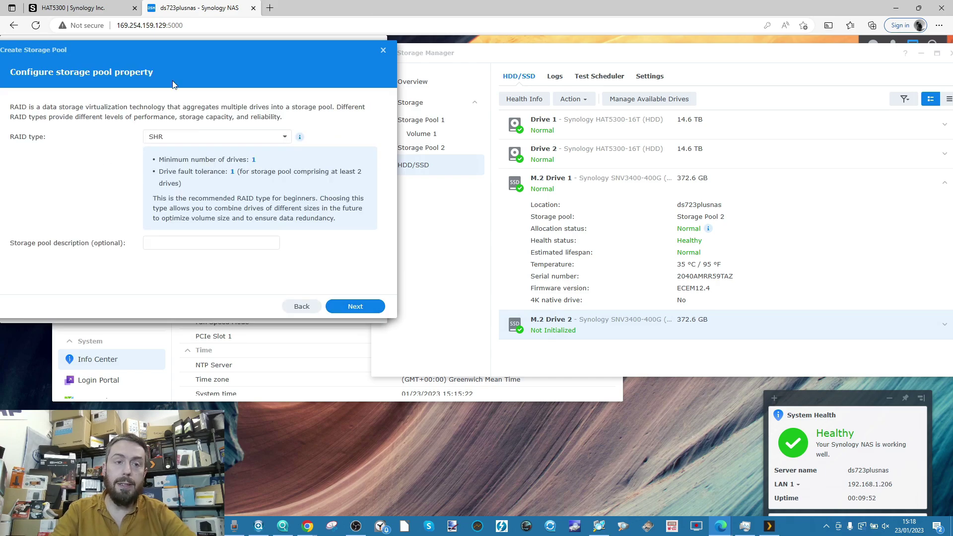
drag(189, 53, 352, 62)
click(365, 147)
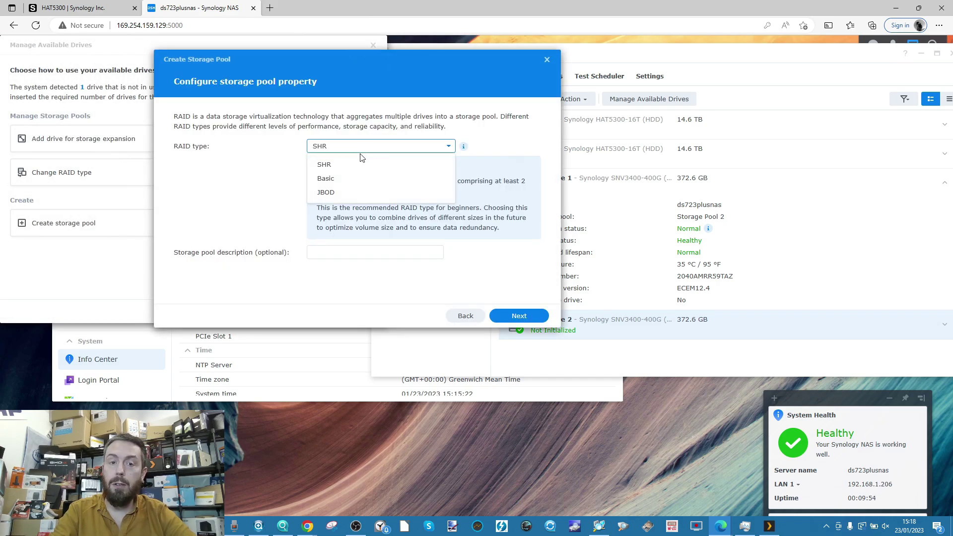
click(347, 180)
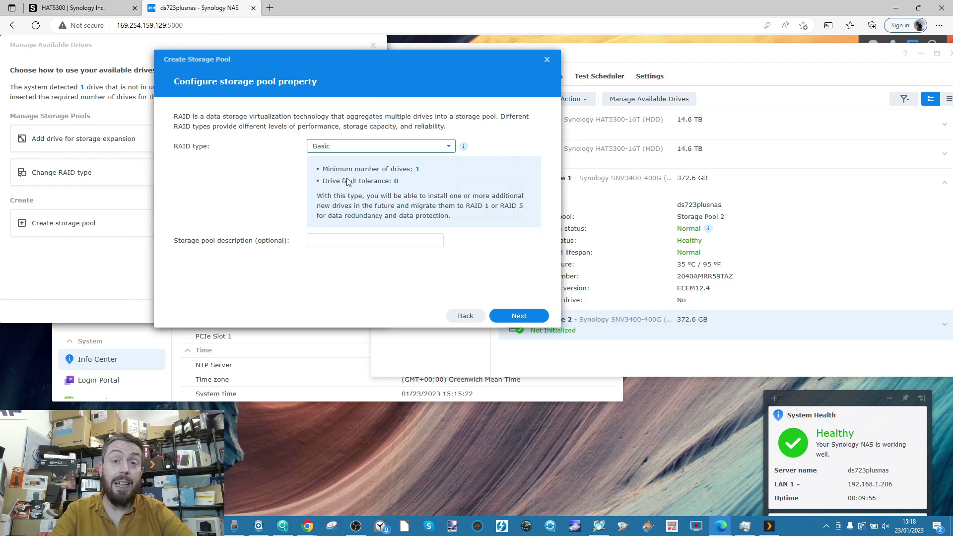
click(518, 317)
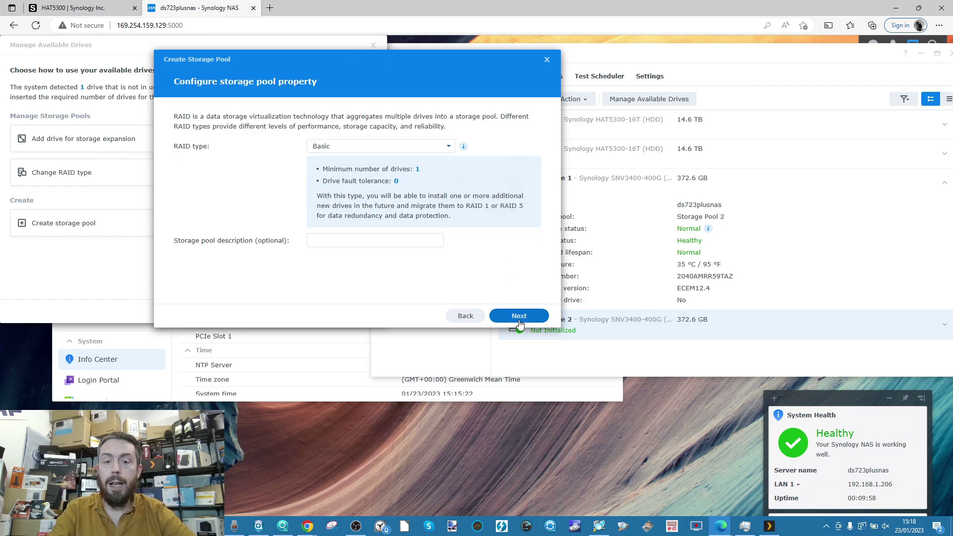
click(428, 222)
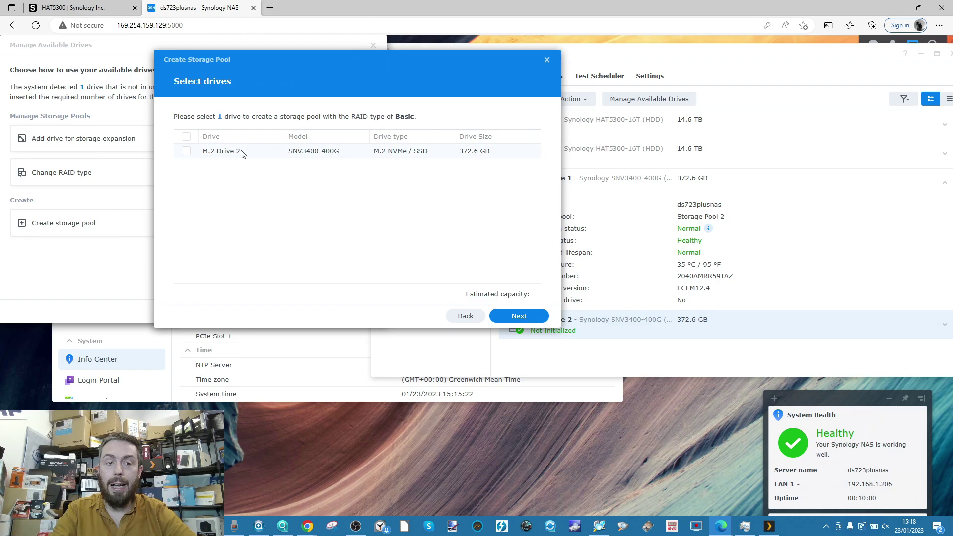
Select M.2 Drive 2, review the summary, then back out and close the wizard uncreated
click(188, 150)
click(524, 316)
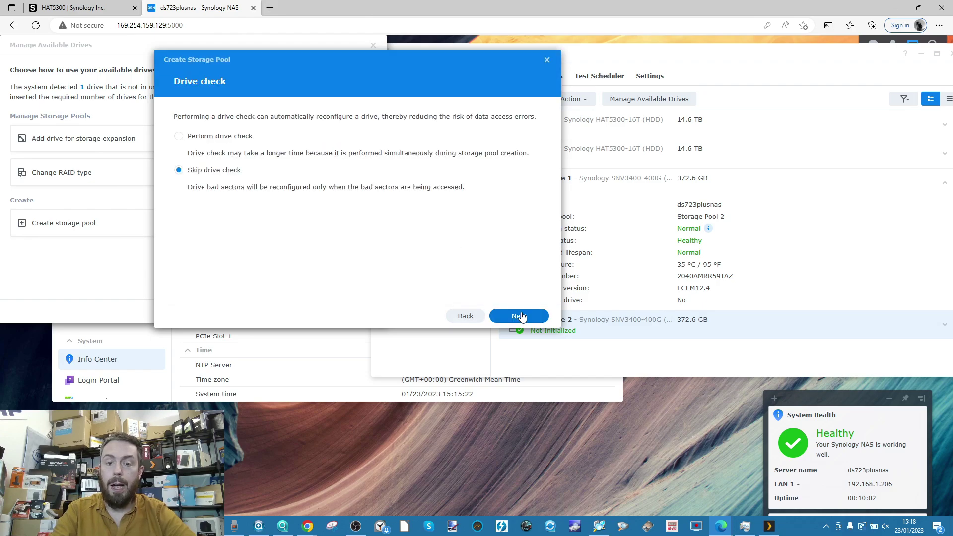
click(525, 316)
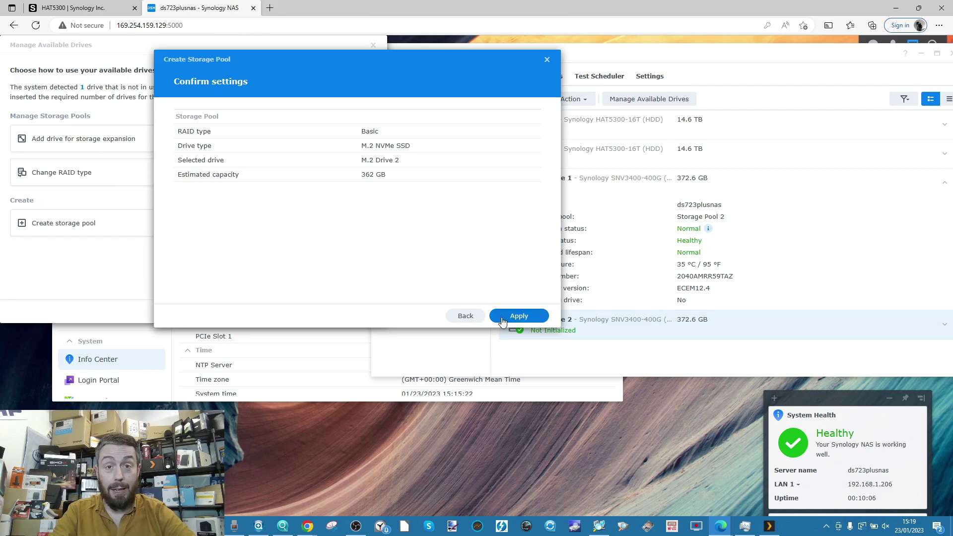
click(465, 315)
click(465, 315)
click(465, 316)
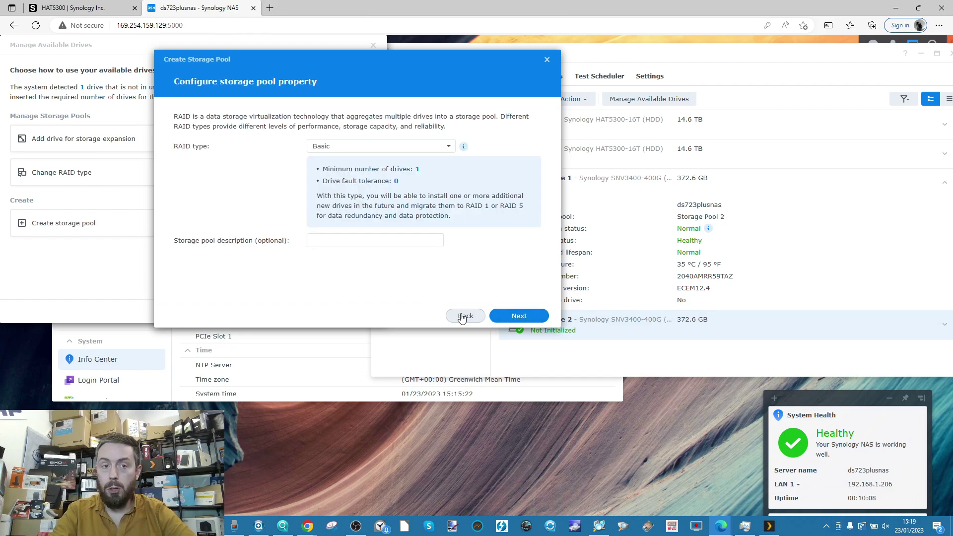
click(465, 316)
click(547, 60)
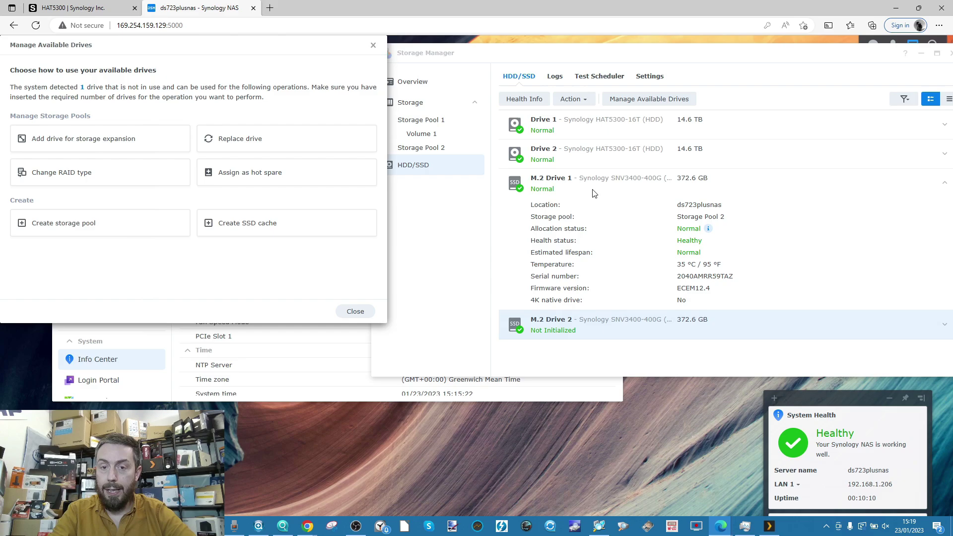
Begin an SSD cache setup for M.2 Drive 2, then abandon it before choosing the cache mode
click(366, 311)
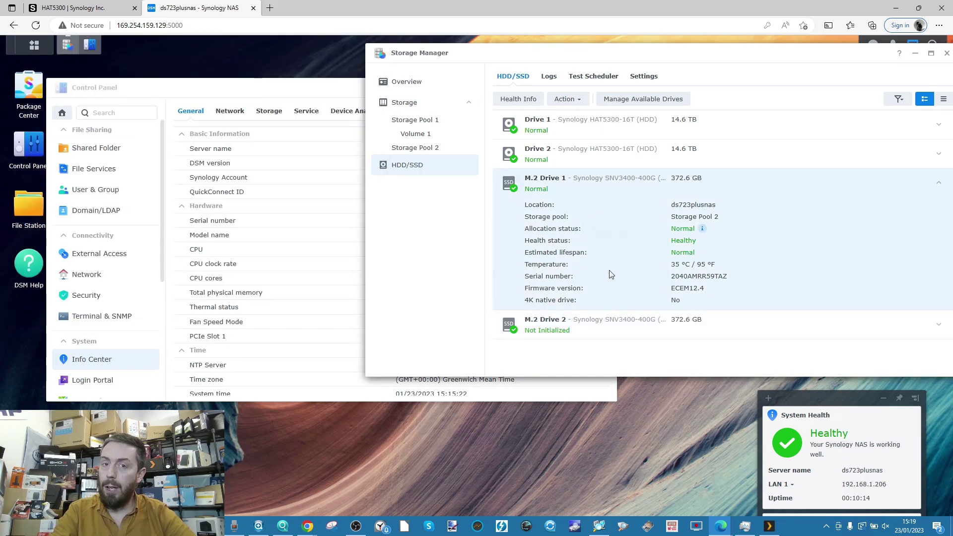
click(567, 99)
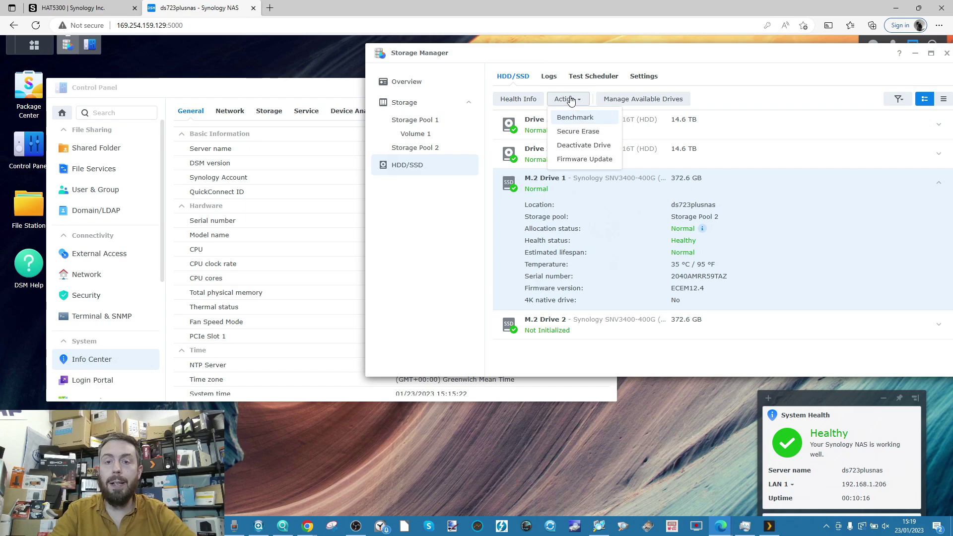
click(620, 100)
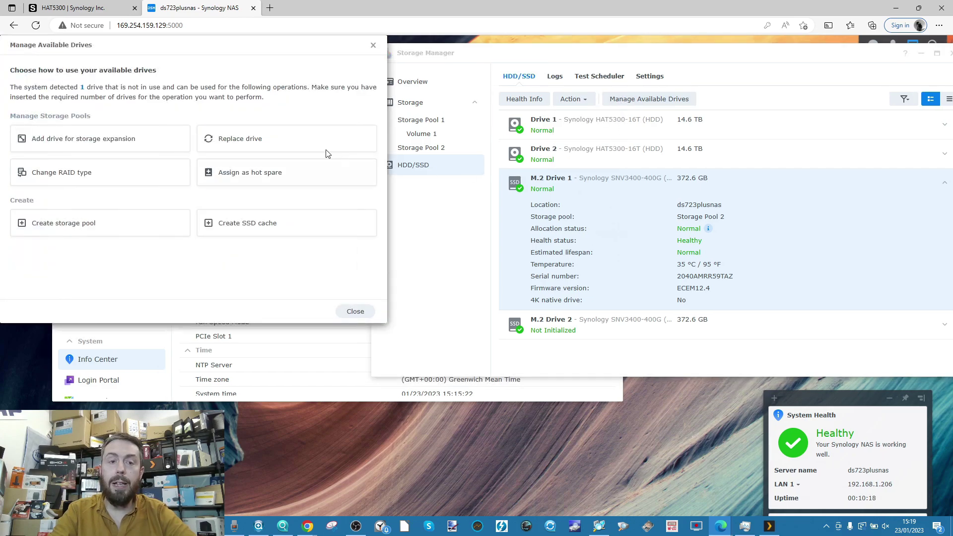
click(245, 230)
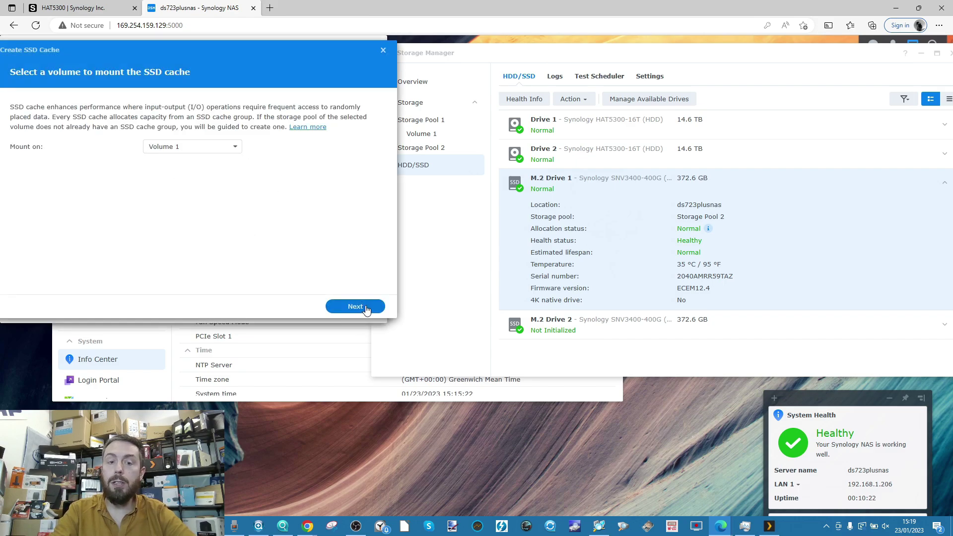
click(365, 308)
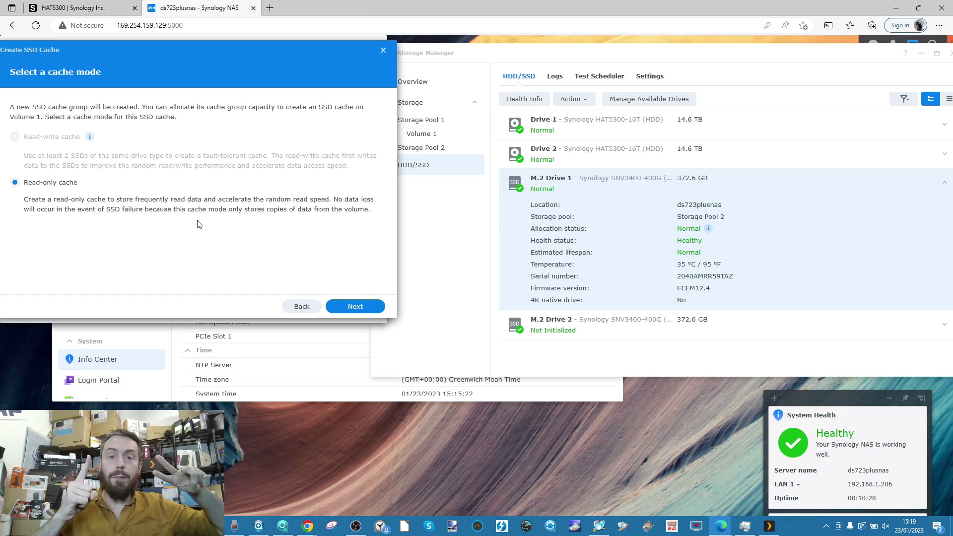
click(384, 51)
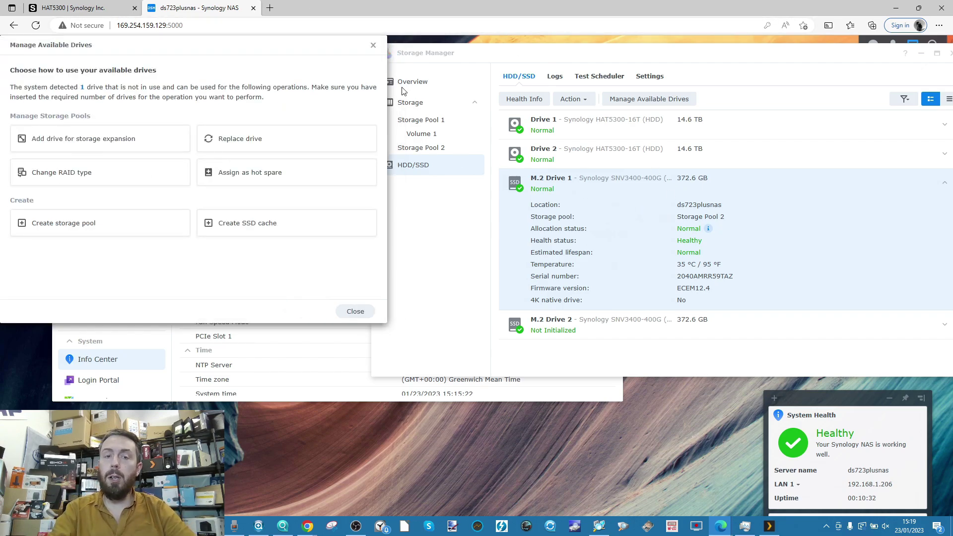
Show Storage Pool 1's SHR details: two healthy 14.6 TB drives, Volume 1 using 177.1 GB
click(373, 46)
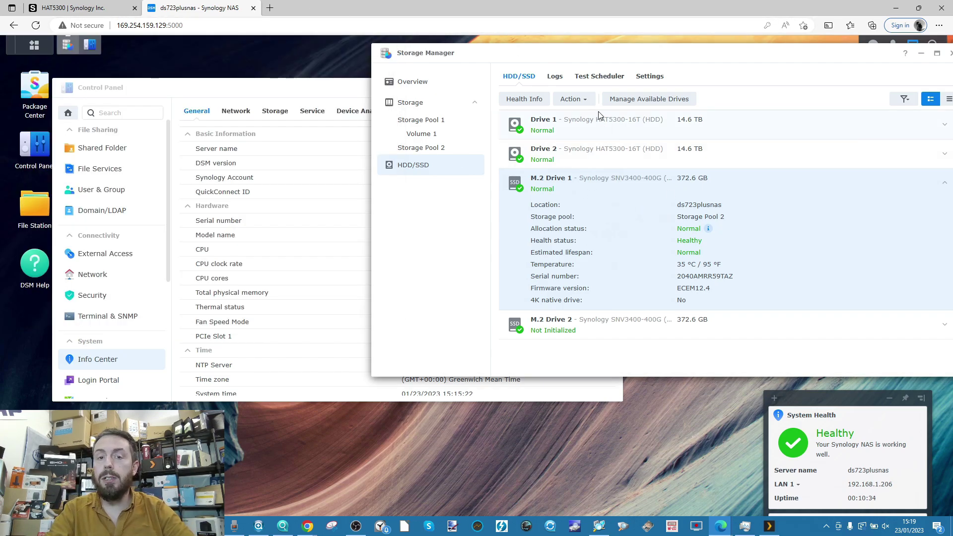
click(417, 124)
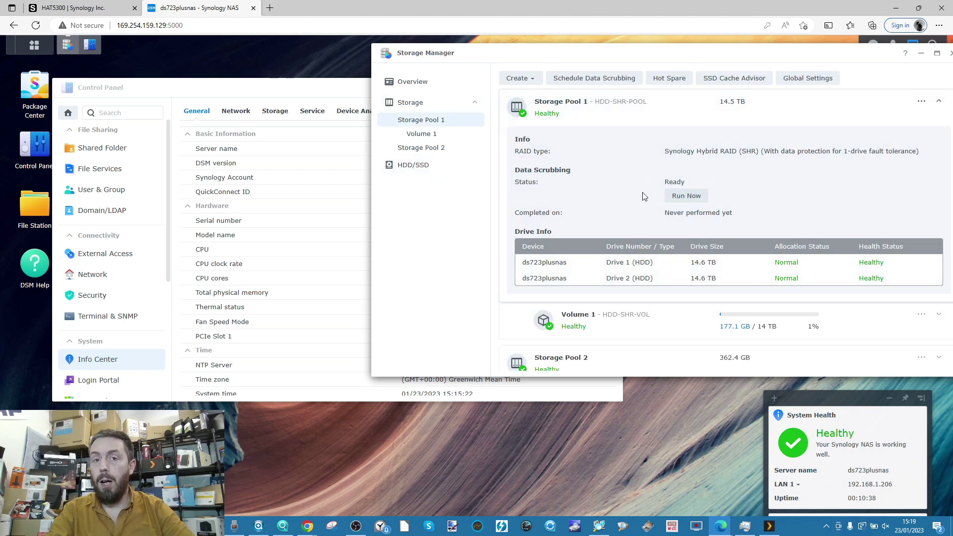
scroll(626, 350, down, 1)
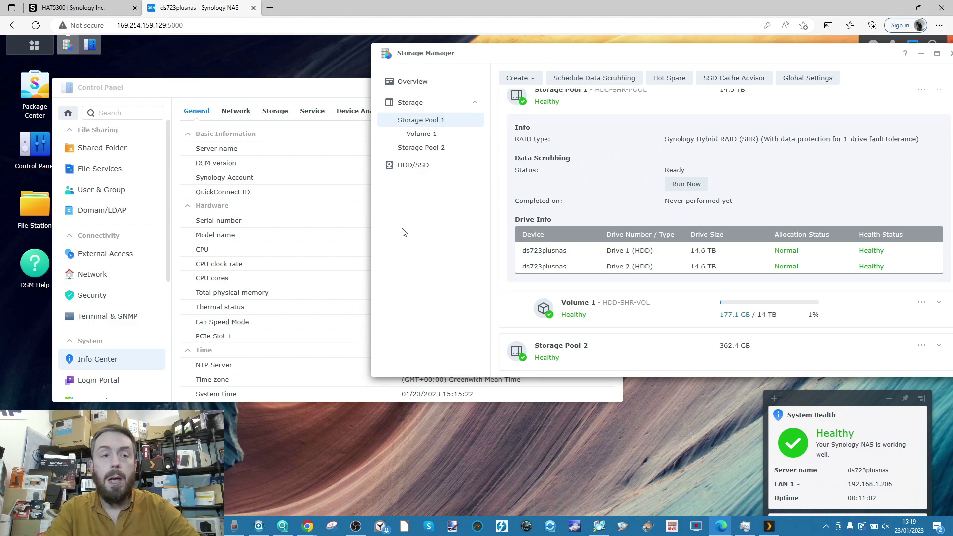
click(34, 204)
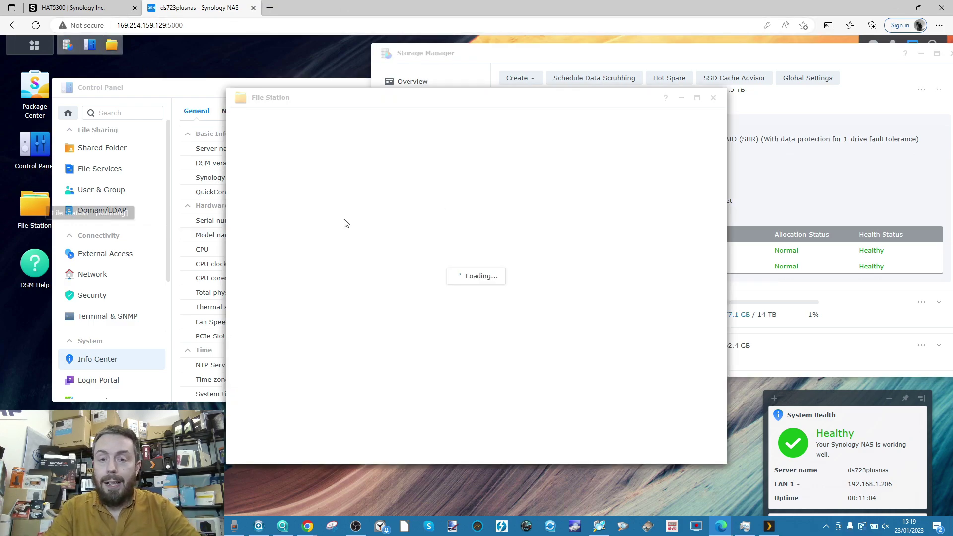
click(373, 140)
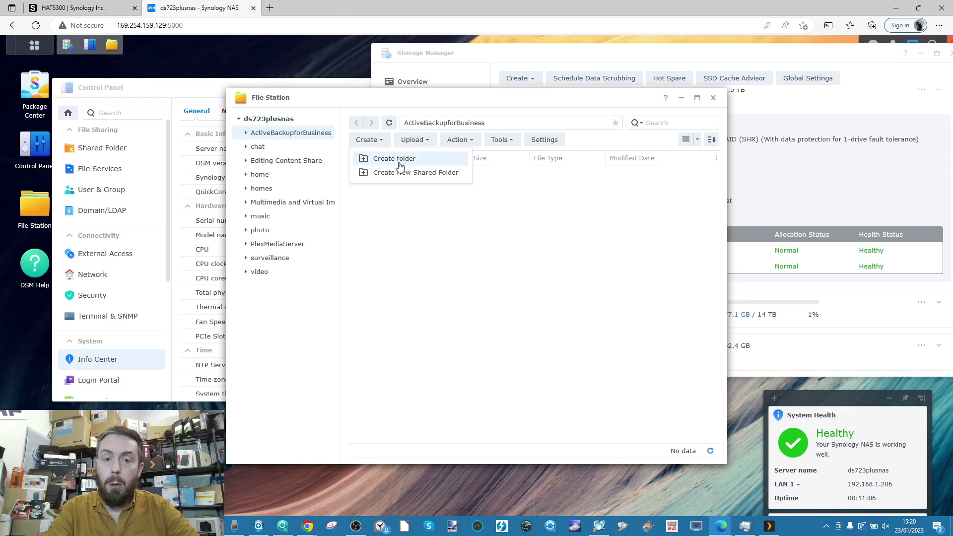
click(411, 171)
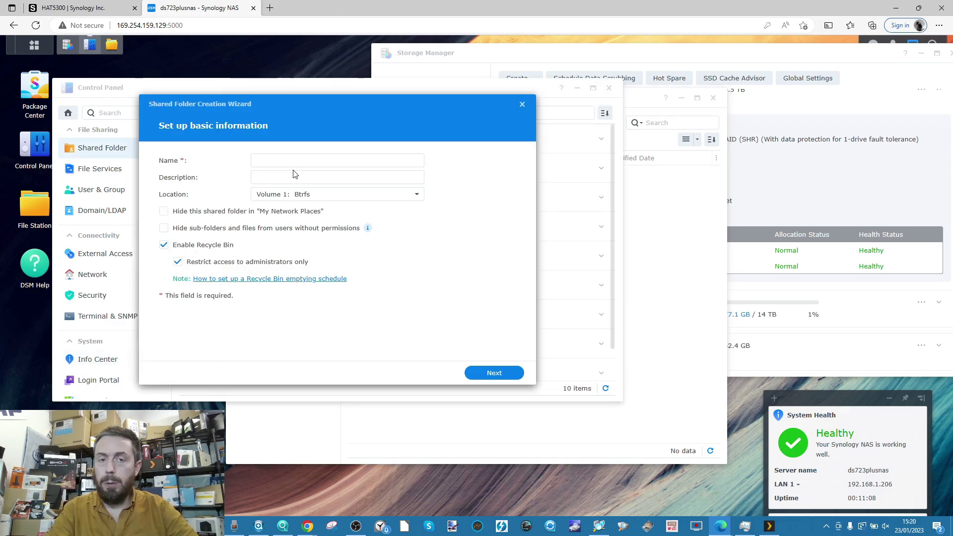
click(348, 199)
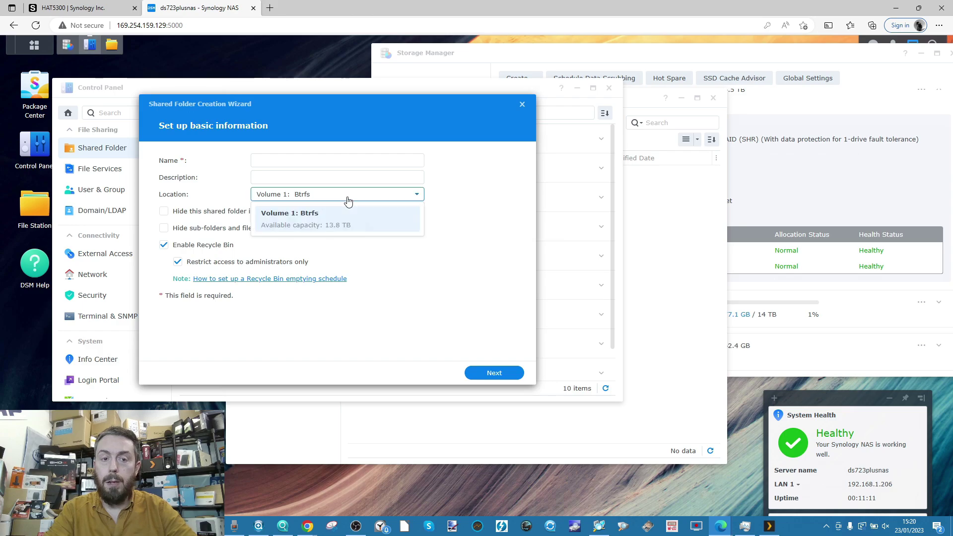
click(522, 104)
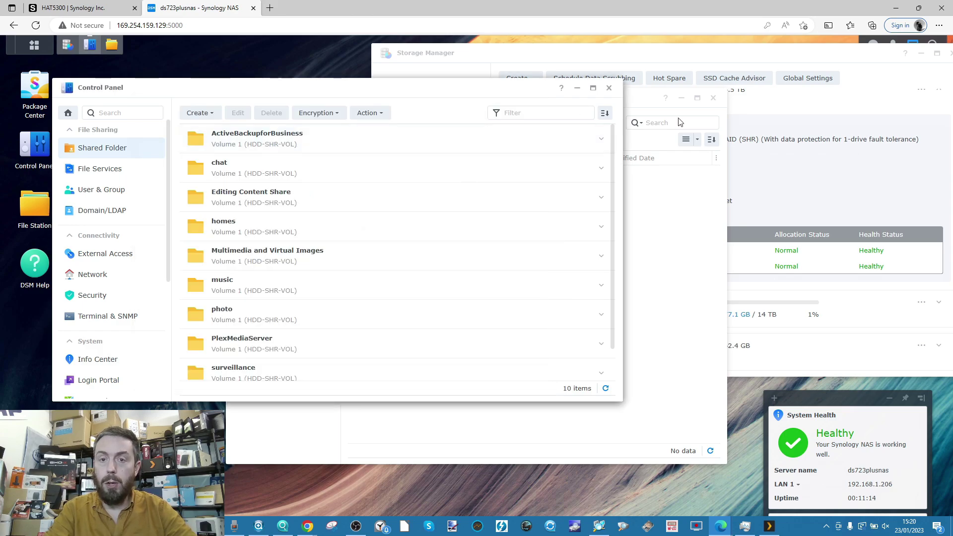
click(734, 160)
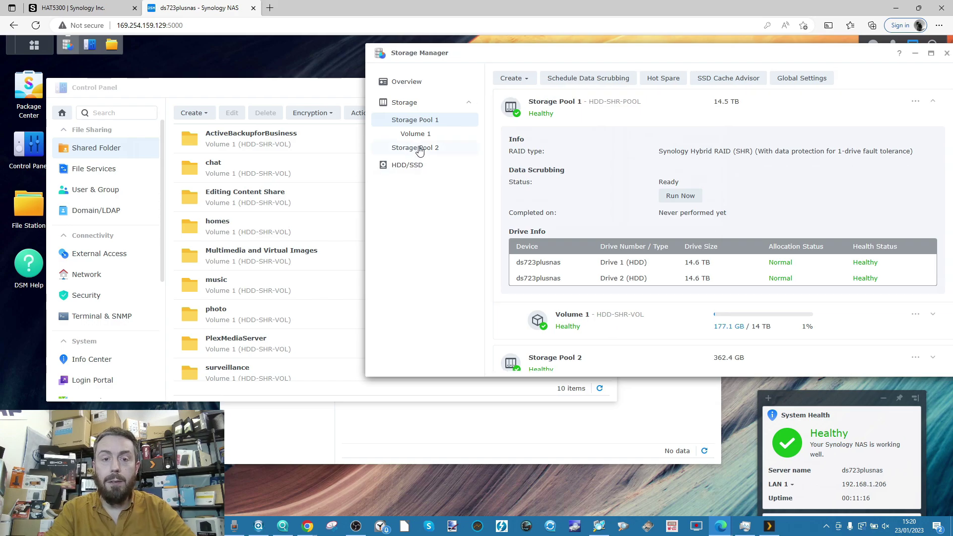
Create a maximum-size 362 GB Btrfs volume on Storage Pool 2 with description 'nvme-vol'
click(533, 79)
click(535, 110)
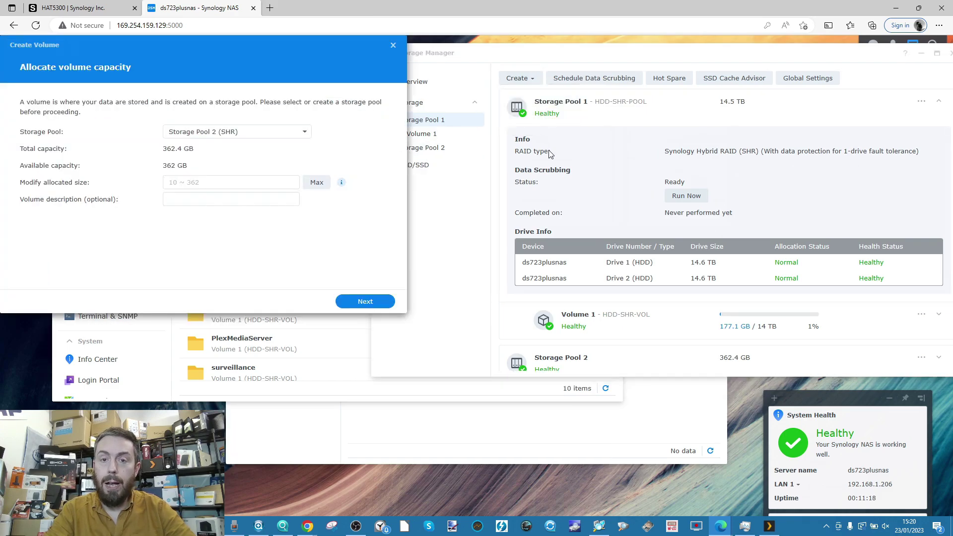
click(243, 133)
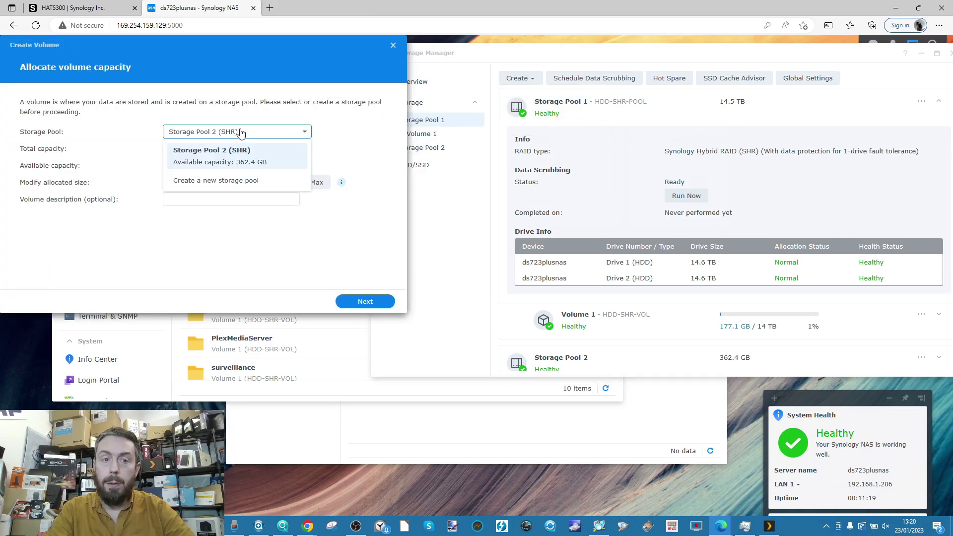
click(229, 155)
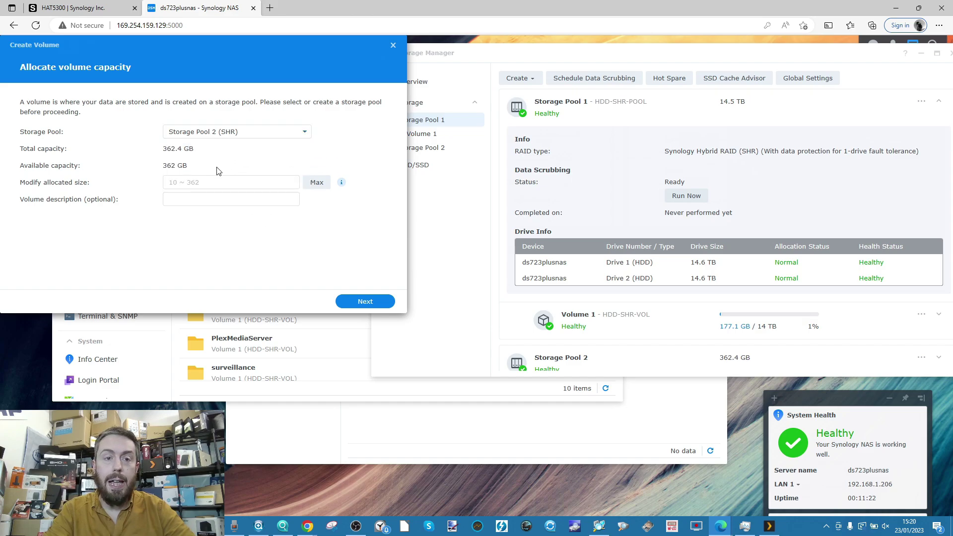
click(278, 183)
click(264, 199)
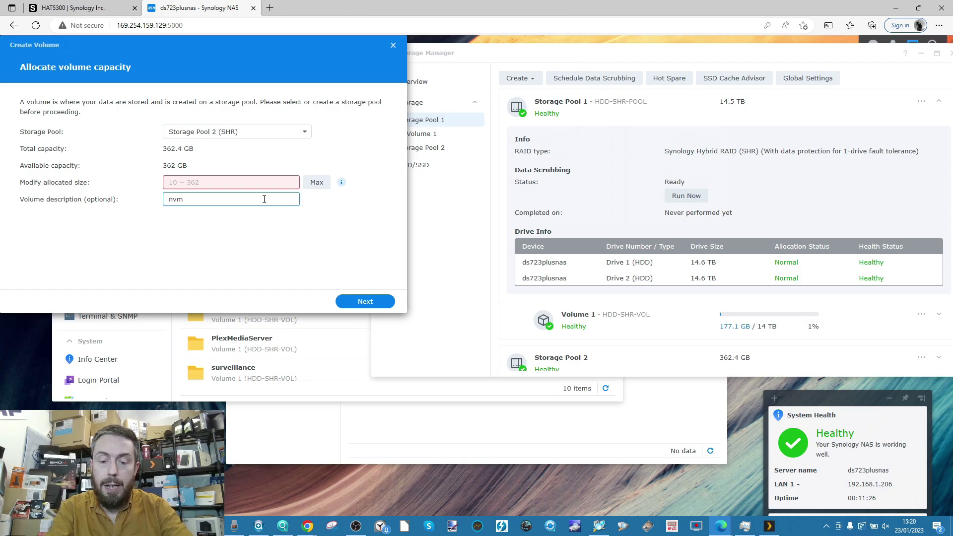
text(nvme-vol)
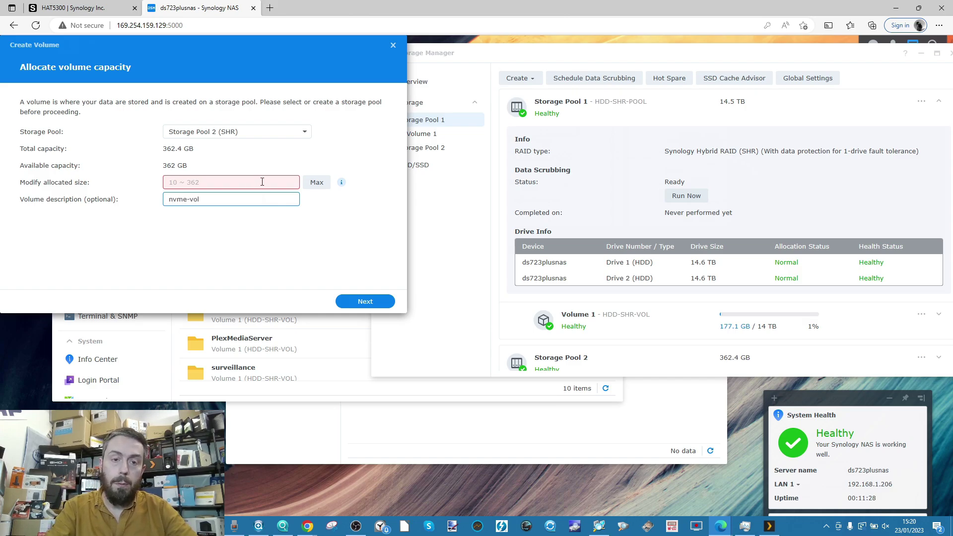
click(320, 182)
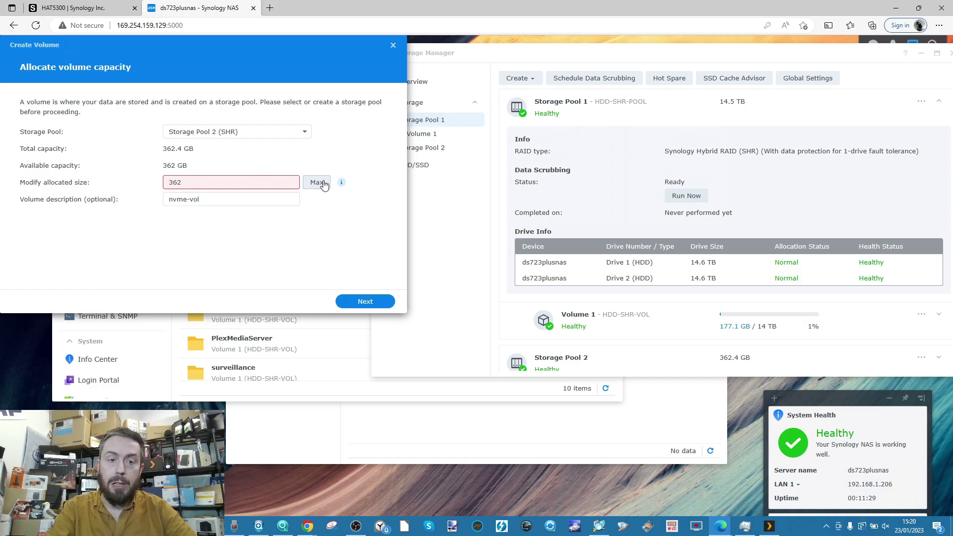
click(369, 305)
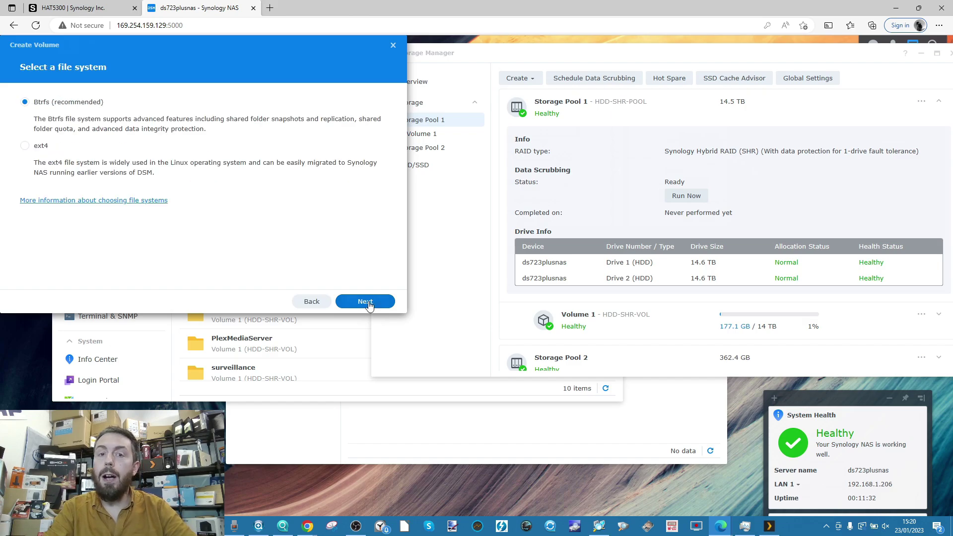
click(369, 305)
click(365, 302)
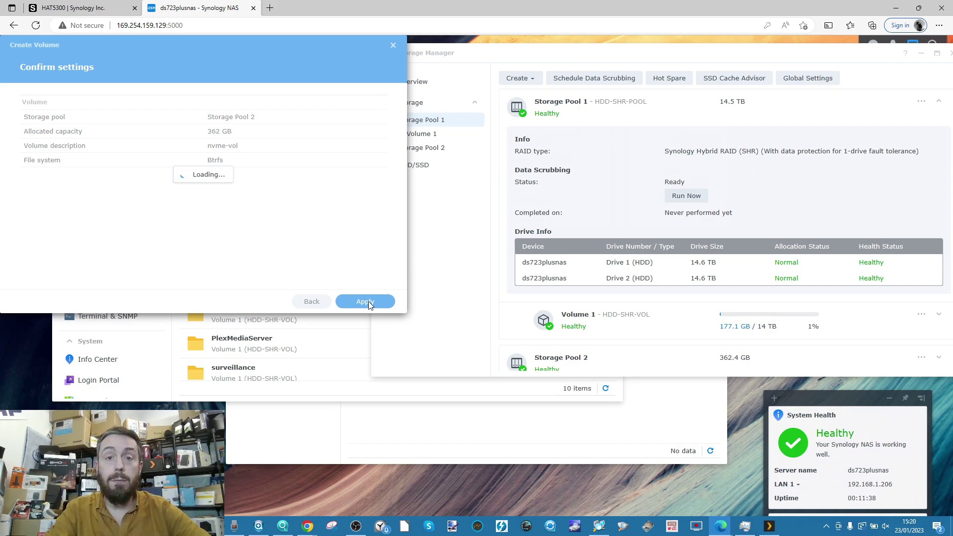
Start a new shared folder named 'SSD-SHARE' on Volume 2
click(245, 91)
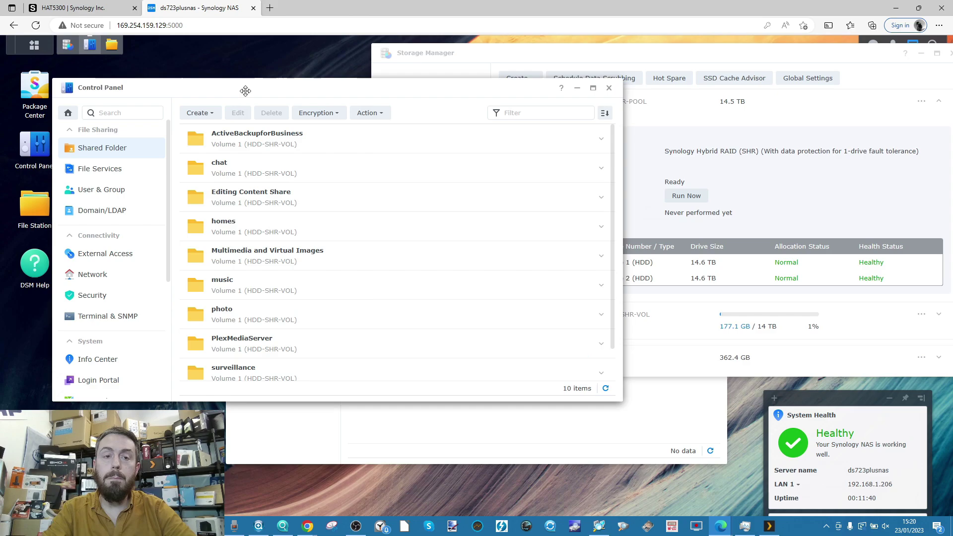
click(198, 112)
click(243, 133)
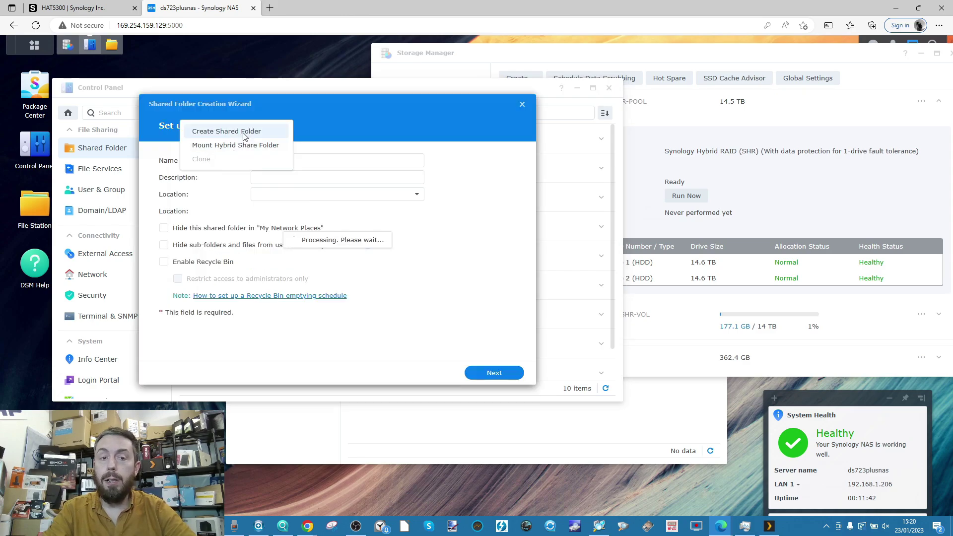
click(309, 195)
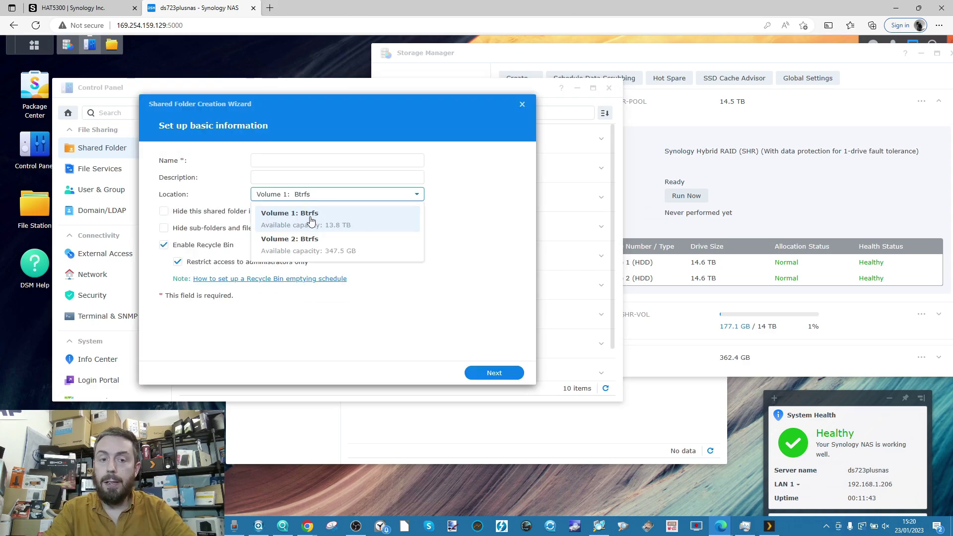
click(305, 247)
click(280, 161)
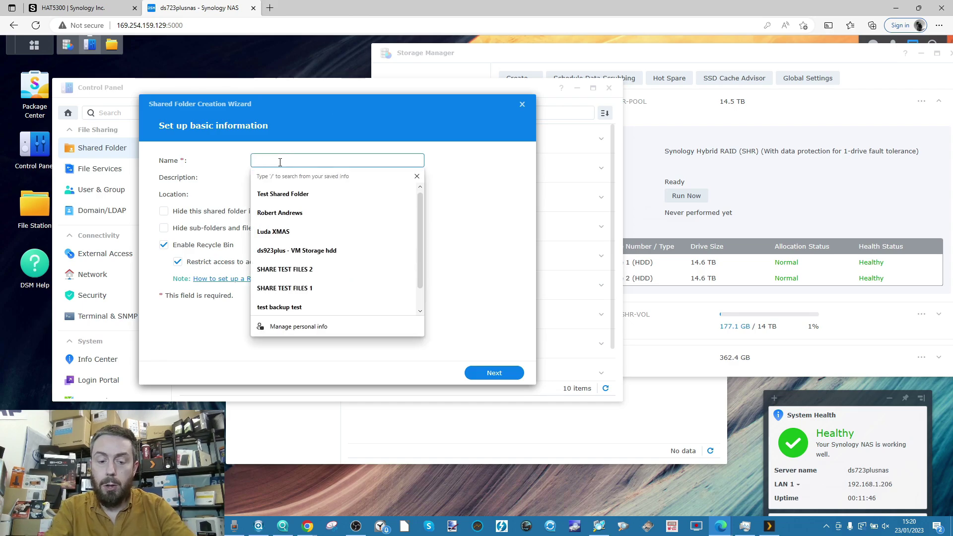
text(SSS)
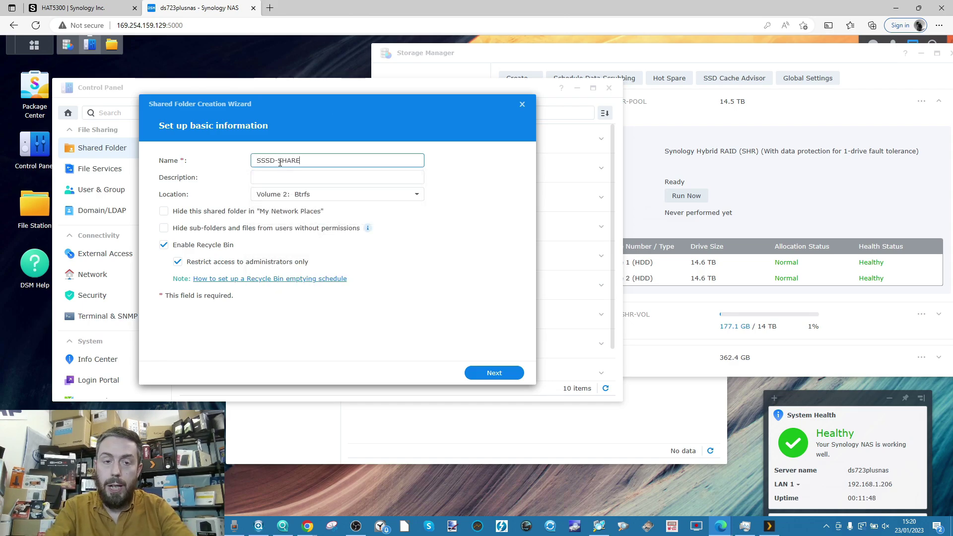
text(D-SHARE)
click(268, 160)
key(BackSpace)
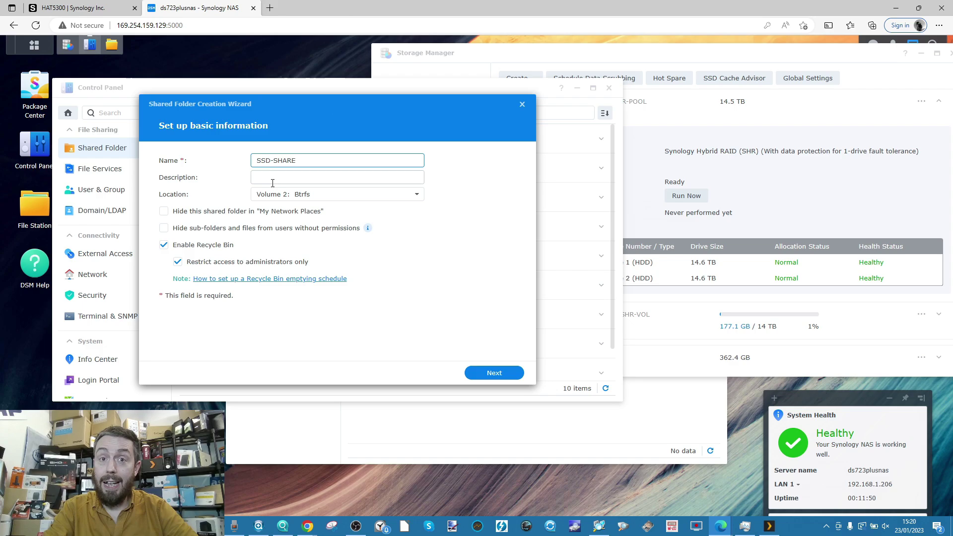
Disable its recycle bin, keep default encryption and advanced settings, and confirm creation
click(167, 246)
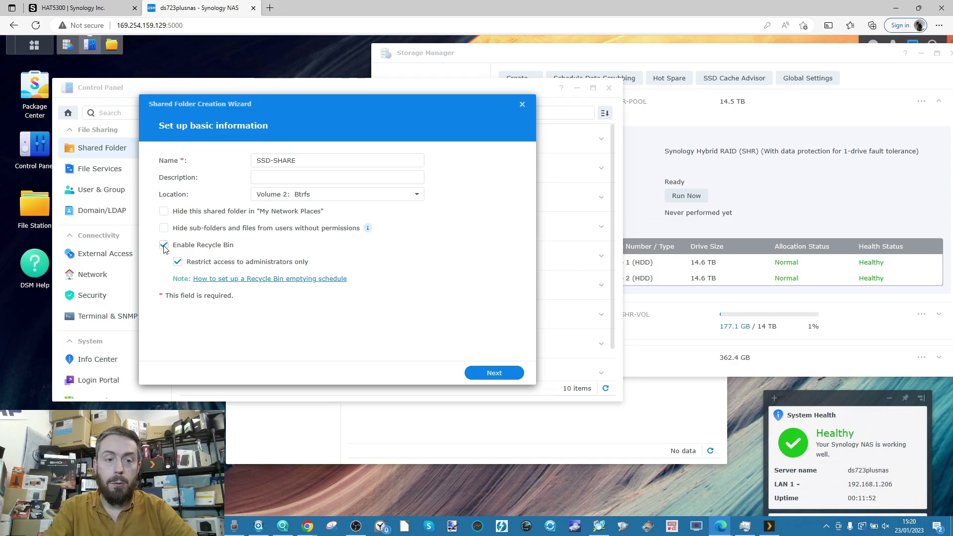
click(165, 247)
click(472, 371)
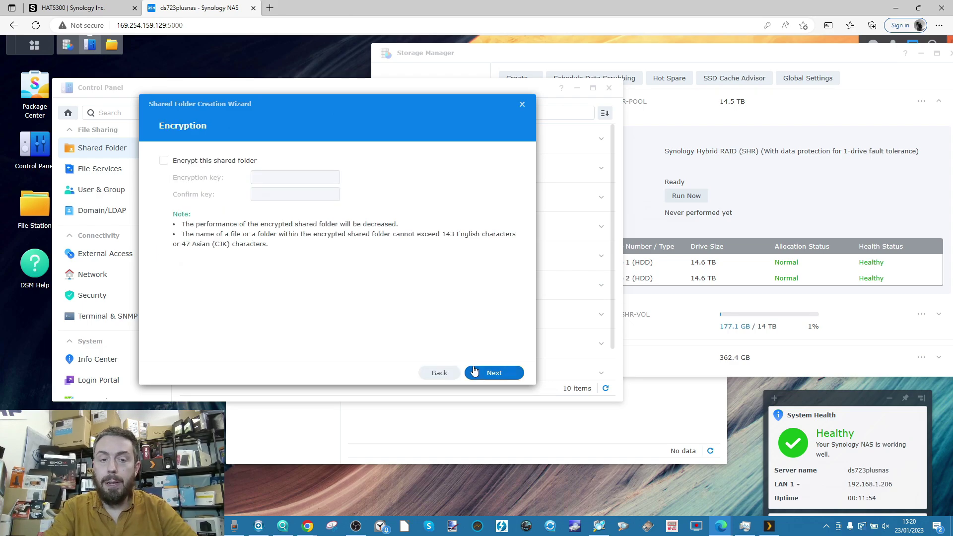
click(474, 371)
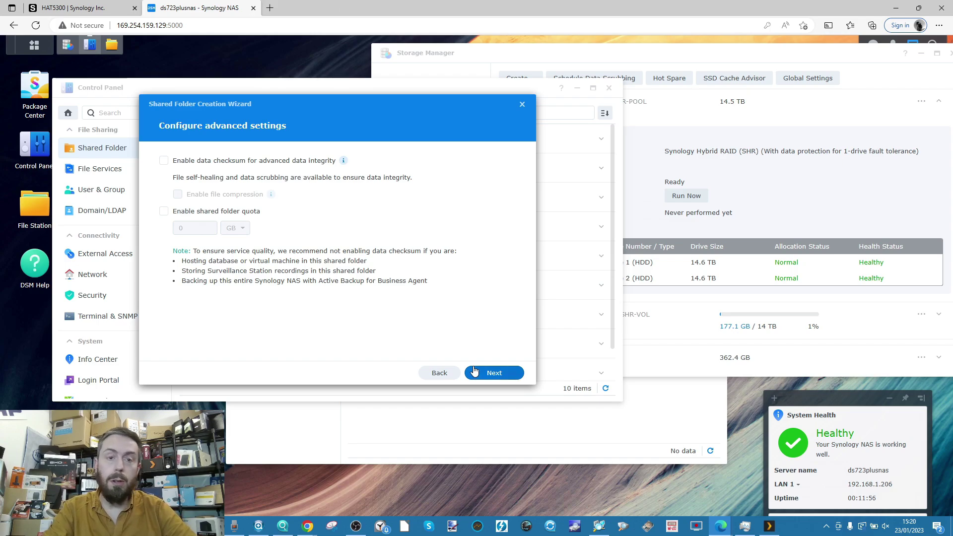
click(474, 372)
click(474, 372)
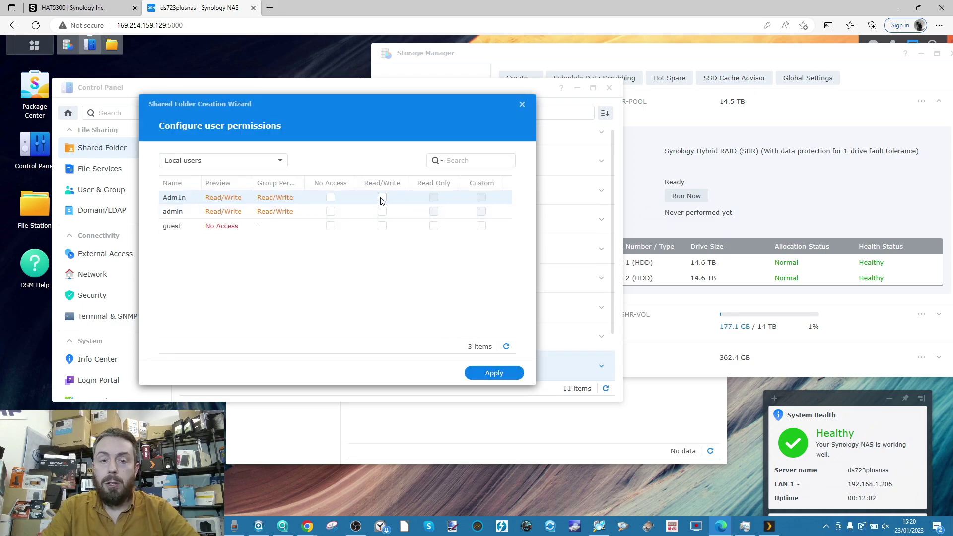
Accept SSD-SHARE's default permissions, select Multimedia and Virtual Images, and minimise Control Panel
click(487, 374)
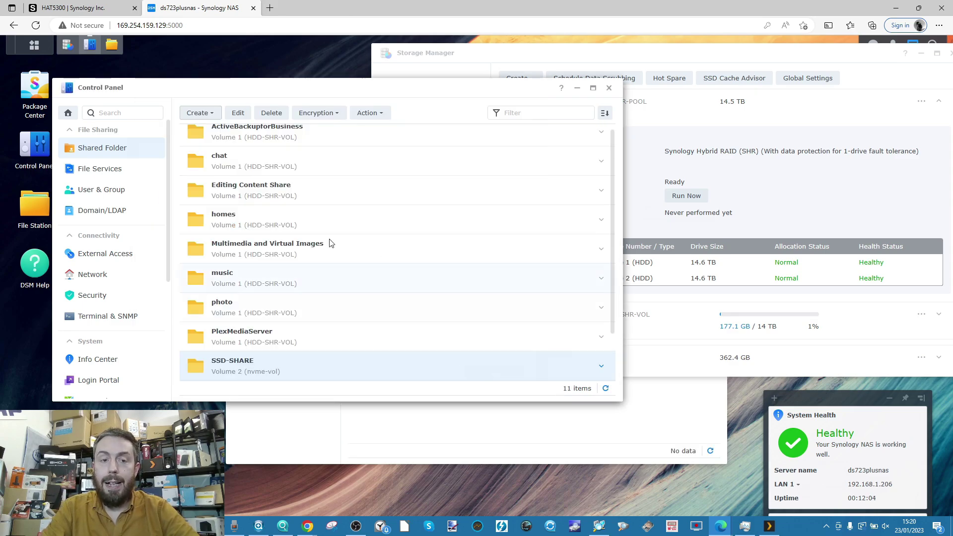
scroll(337, 271, down, 2)
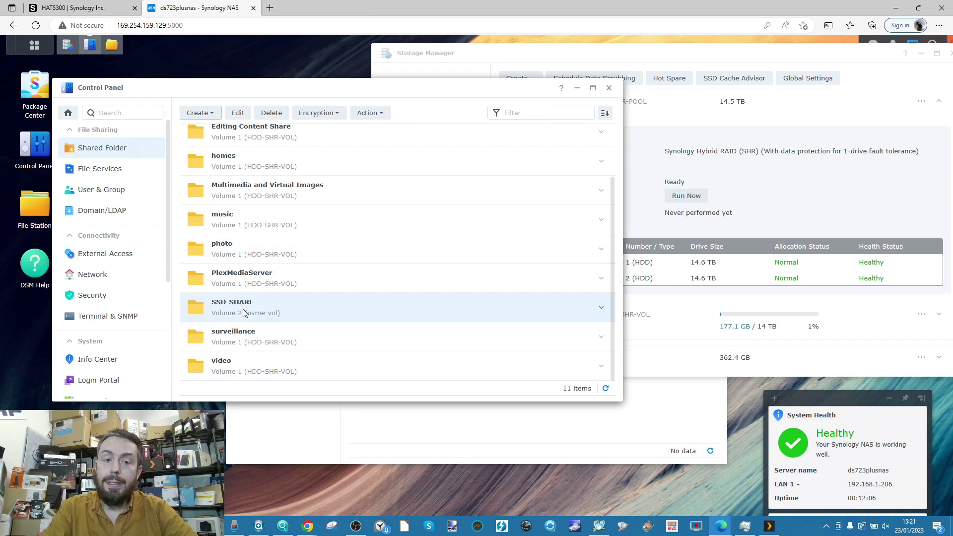
scroll(278, 263, up, 2)
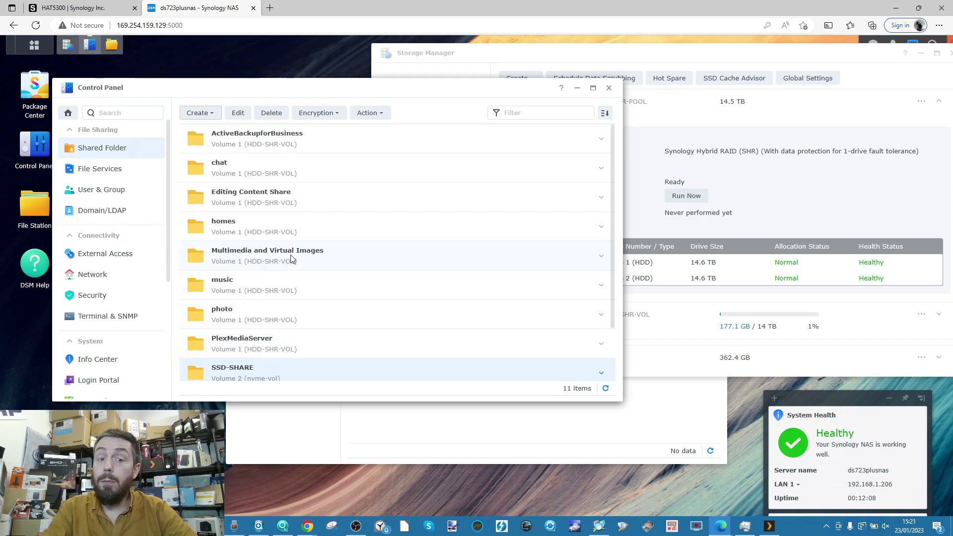
click(268, 258)
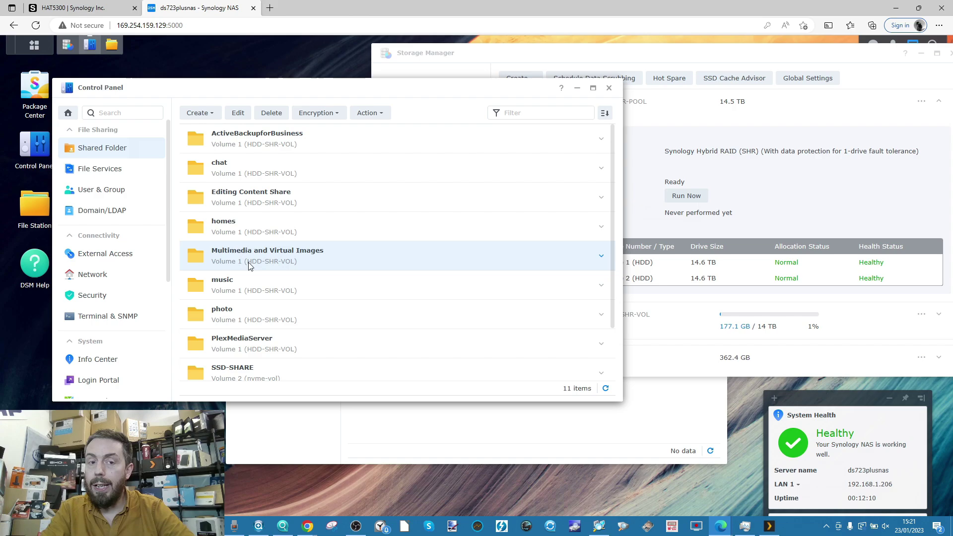
scroll(246, 297, down, 2)
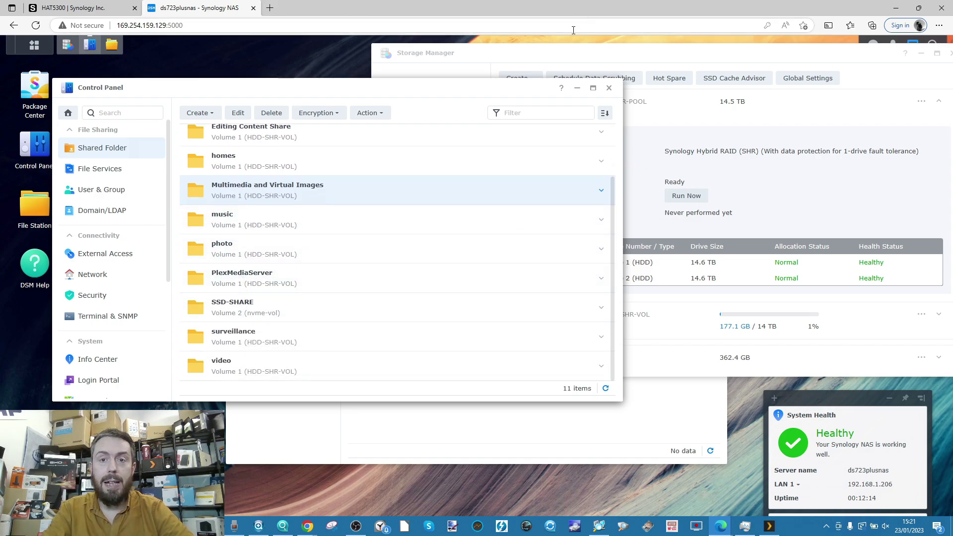
click(577, 88)
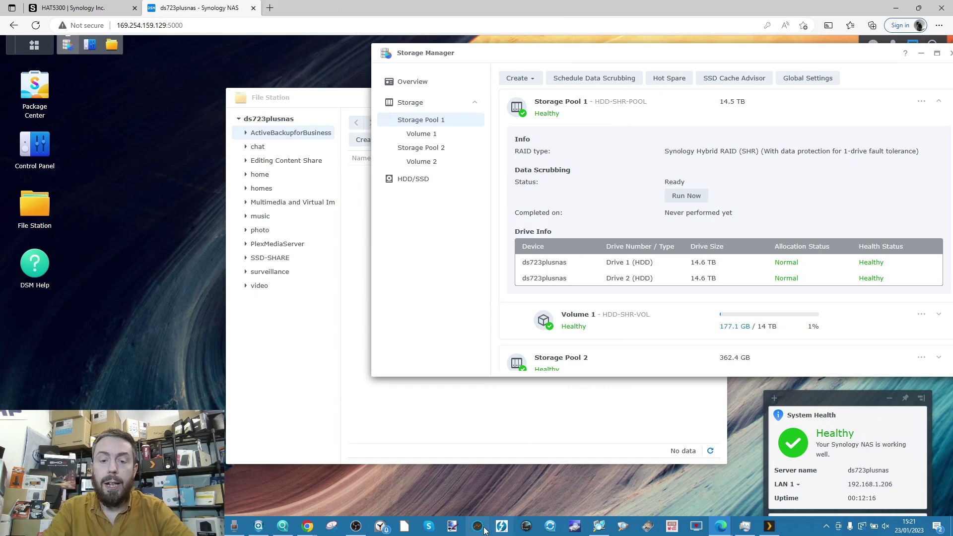
Check This PC's mapped Multimedia and Virtual Images drive (13.7 TB free), then switch to Synology Assistant
key(super+e)
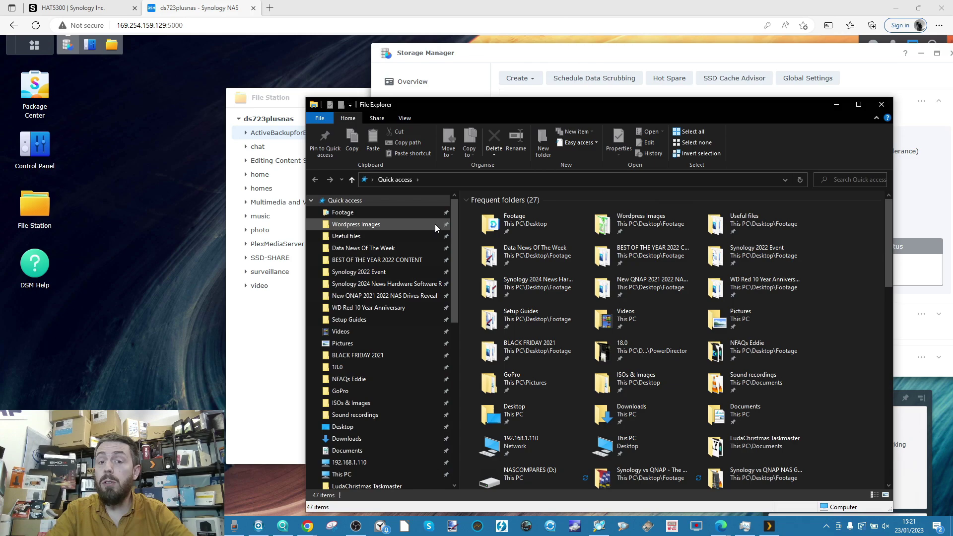
scroll(374, 337, down, 5)
scroll(374, 339, down, 2)
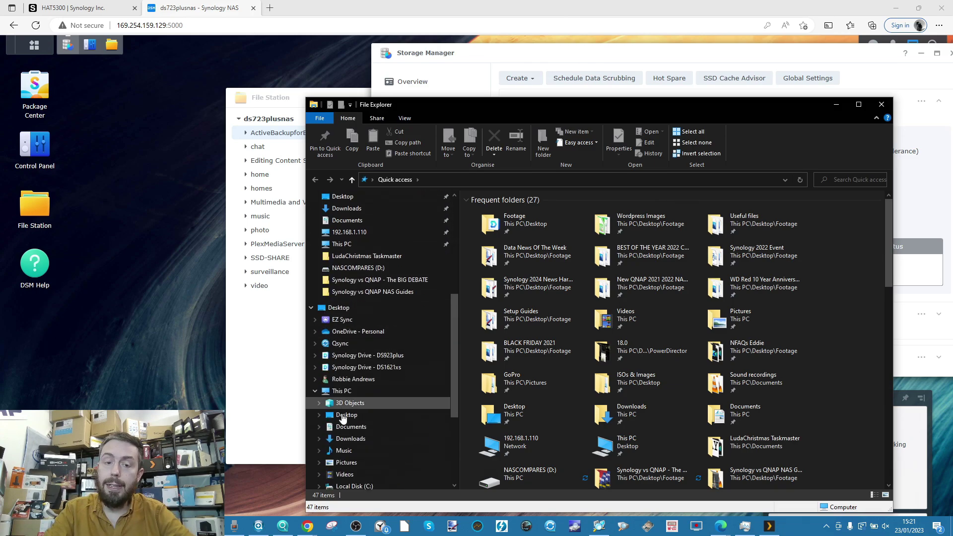
click(350, 391)
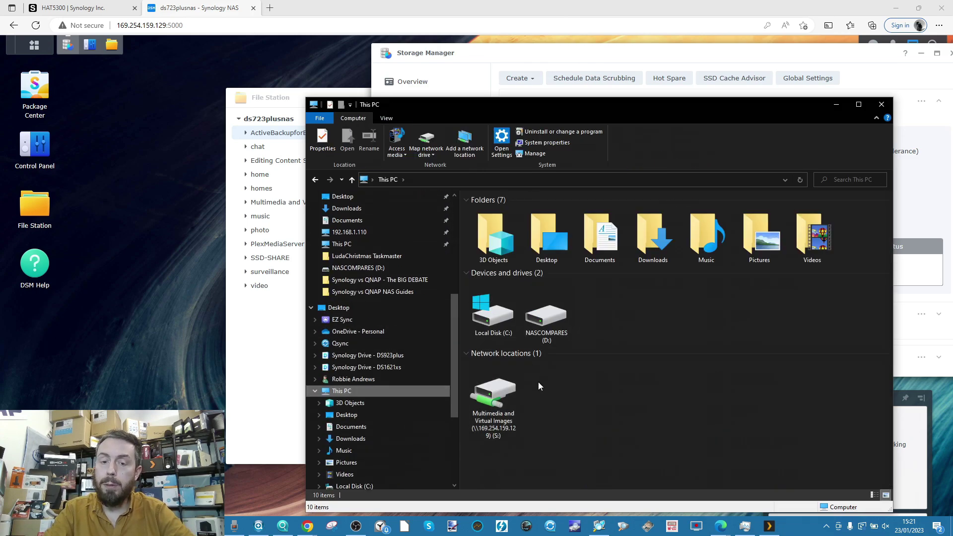
click(497, 397)
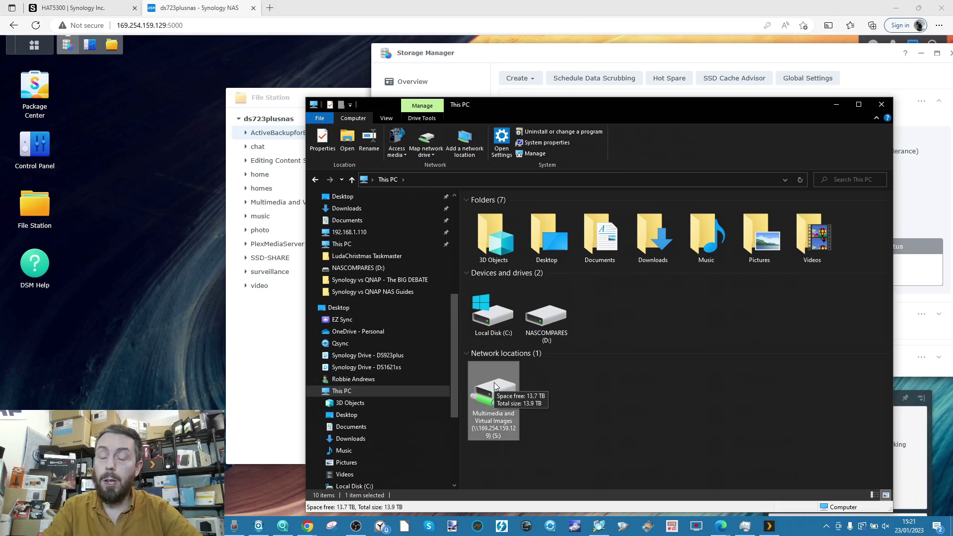
click(258, 526)
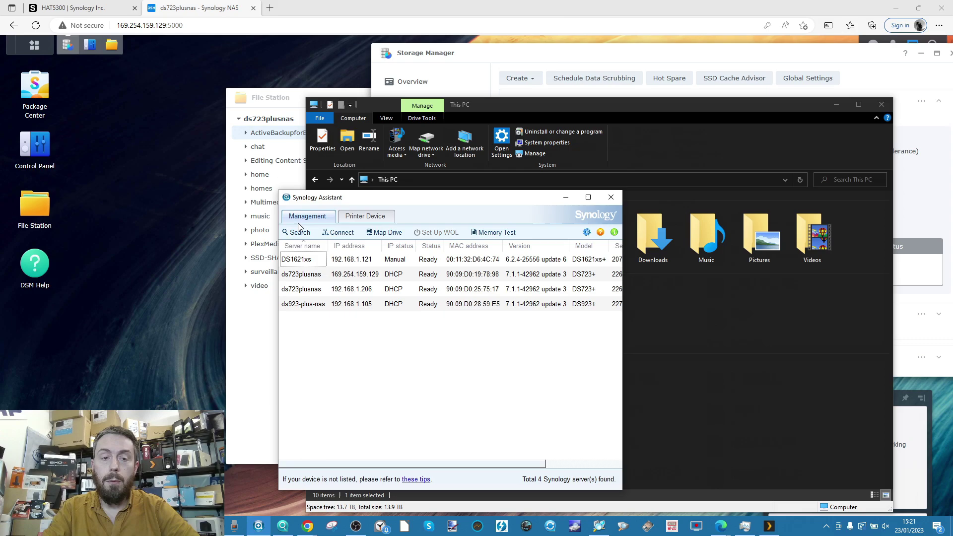
Select ds723plusnas at 169.254.159.129 and check the PC's 10G Ethernet 3 adapter
click(306, 273)
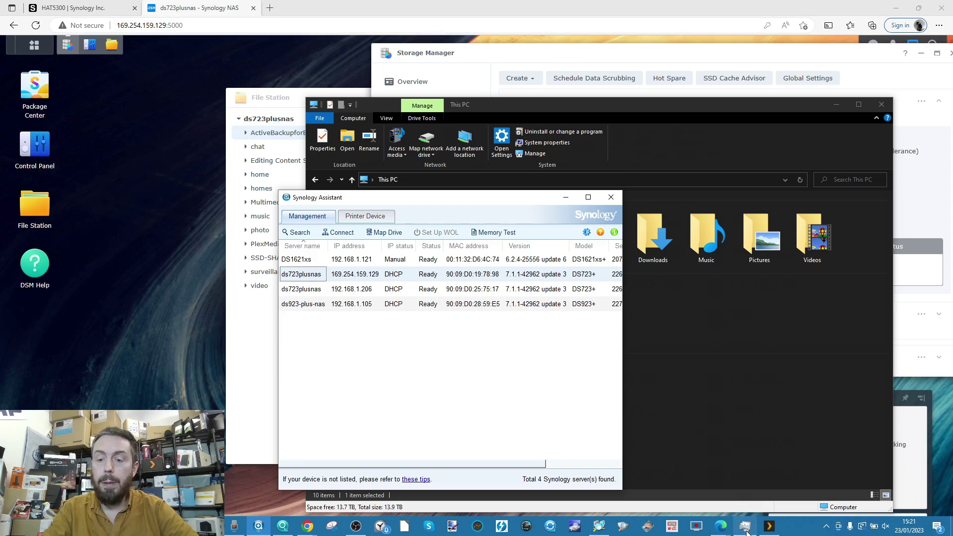
key(super)
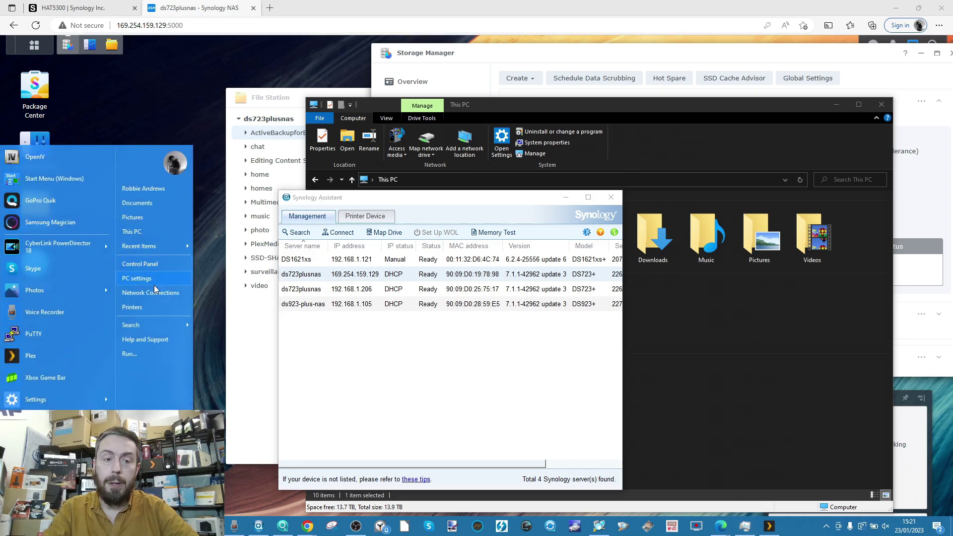
click(156, 293)
click(800, 186)
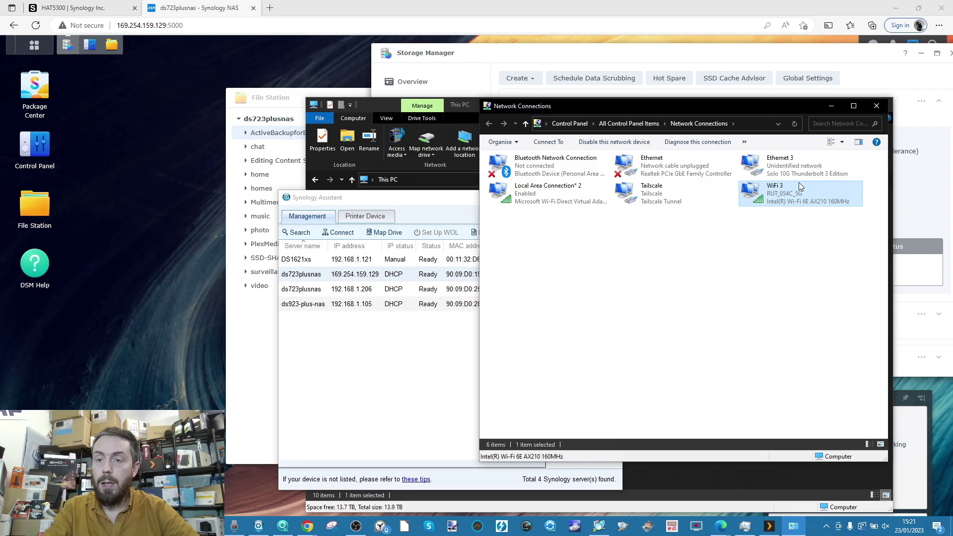
click(790, 169)
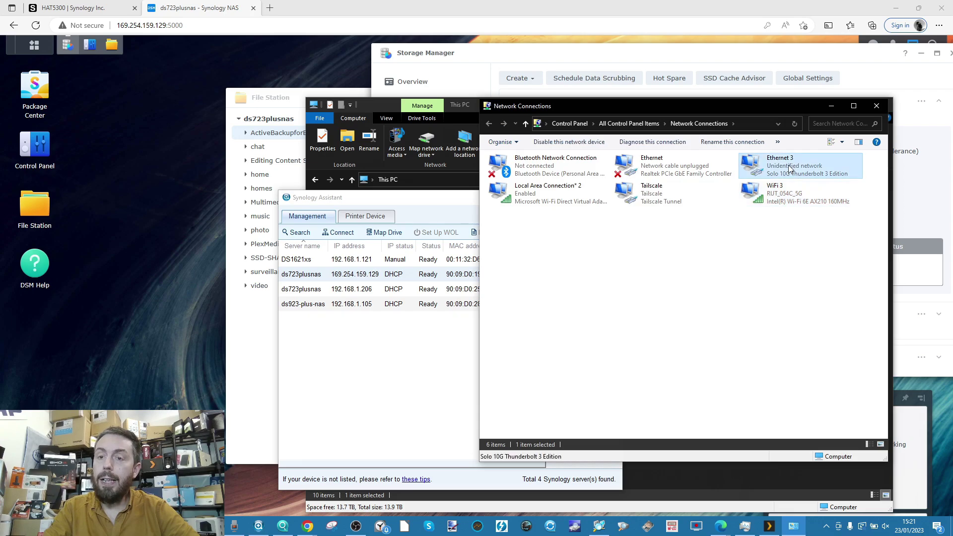
click(831, 105)
click(104, 47)
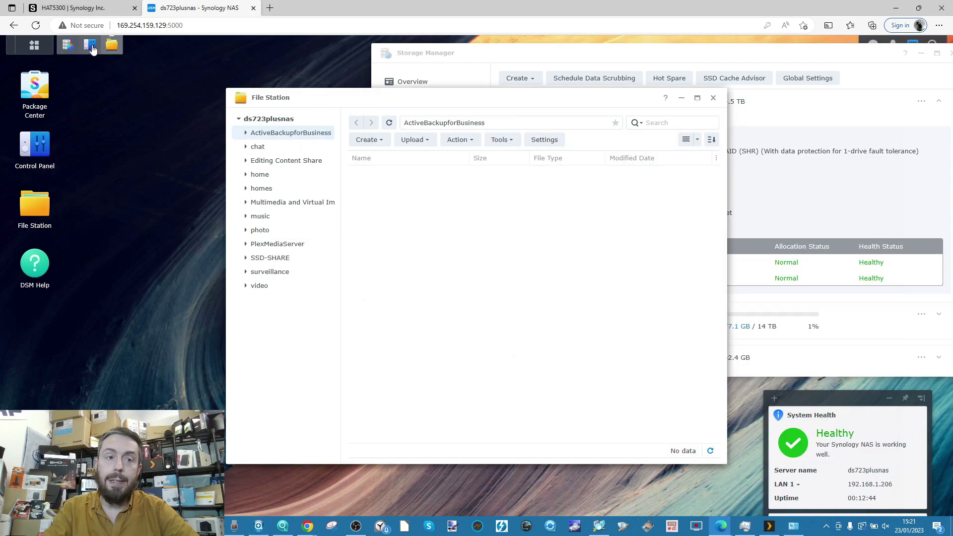
click(91, 49)
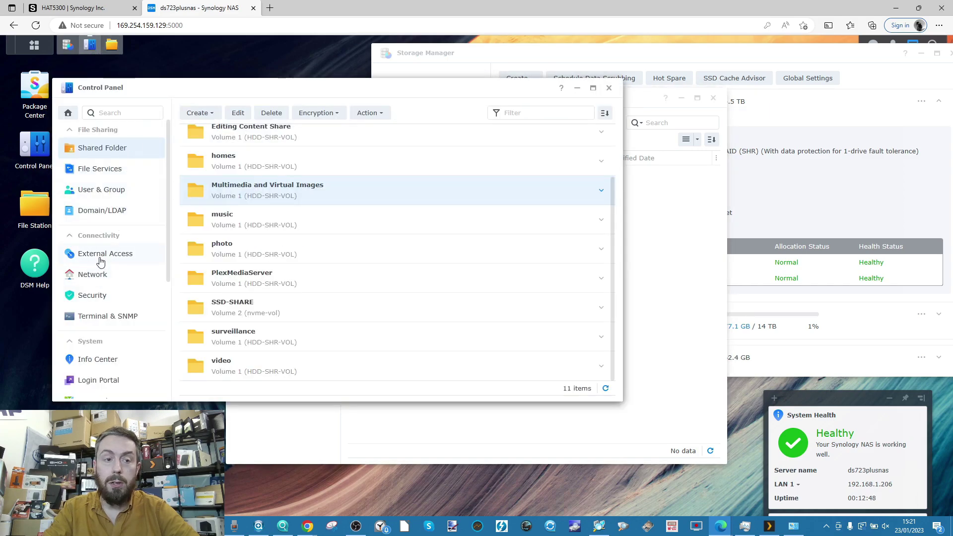
click(94, 274)
click(245, 113)
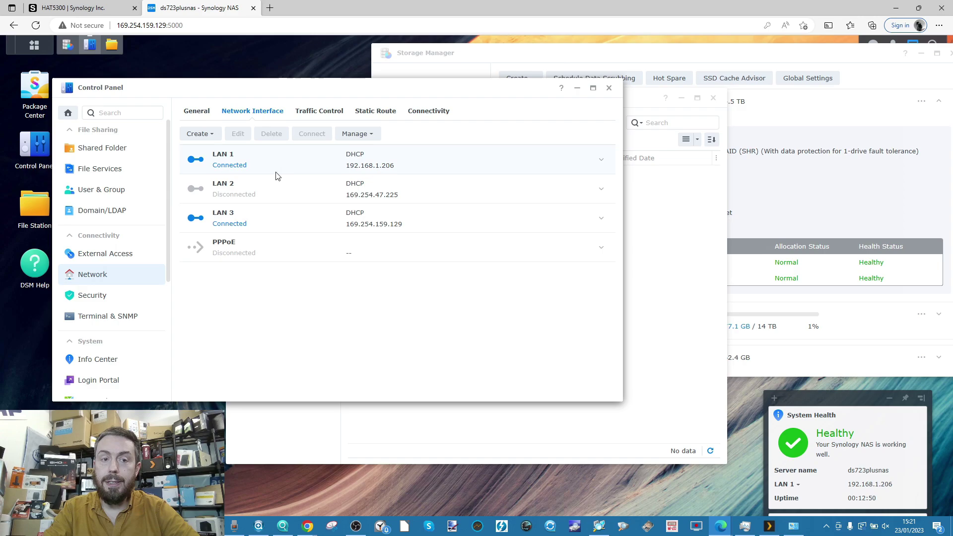
click(596, 218)
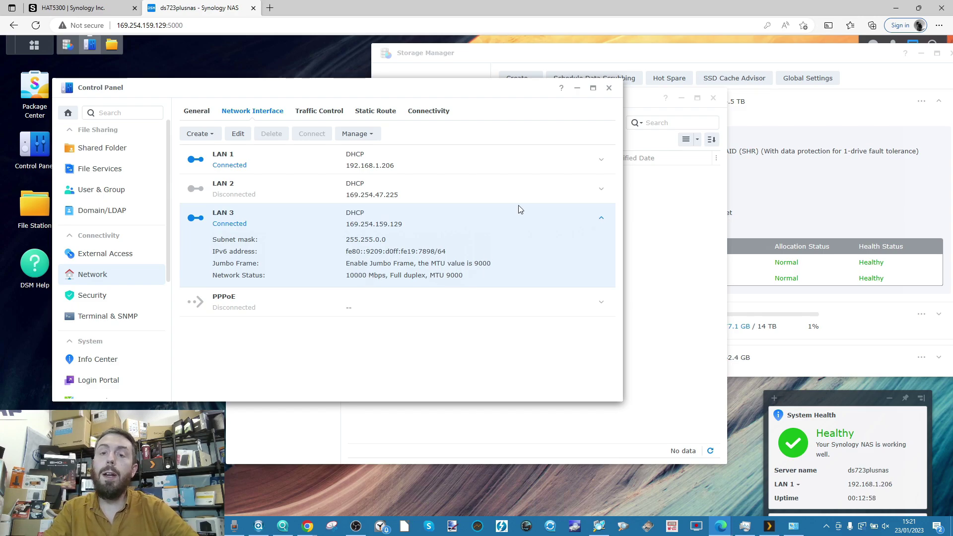
click(577, 88)
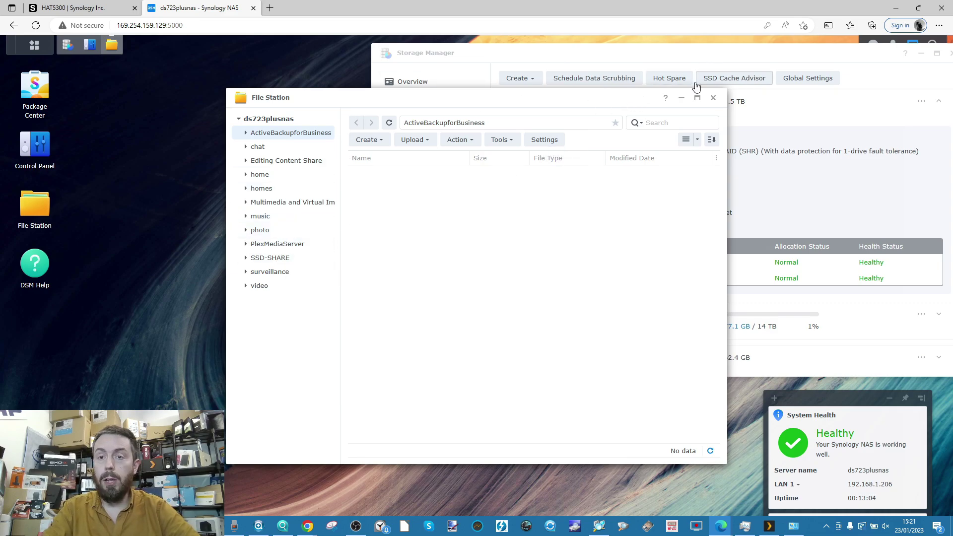
In Synology Assistant, start mapping a network drive from ds723plusnas and select the SSD-SHARE folder
click(258, 526)
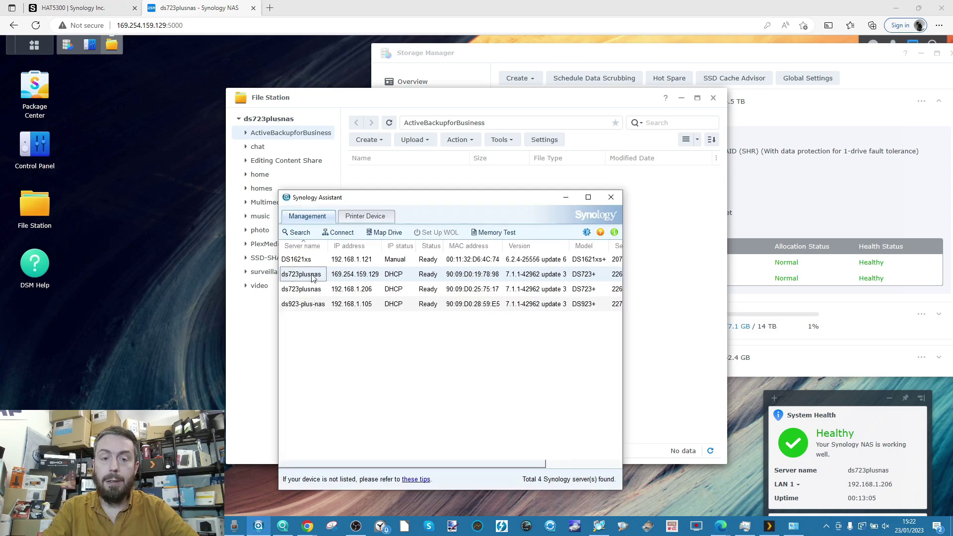
right_click(302, 276)
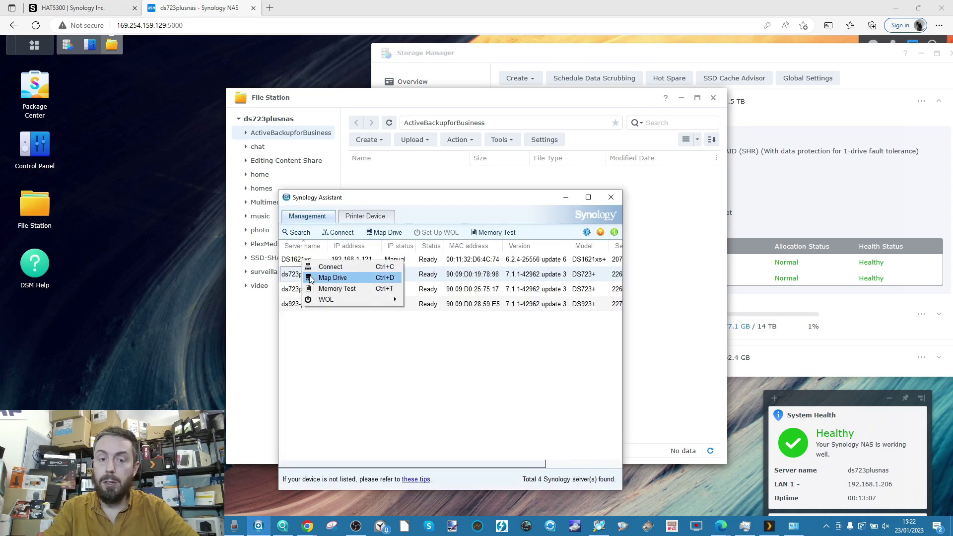
click(335, 284)
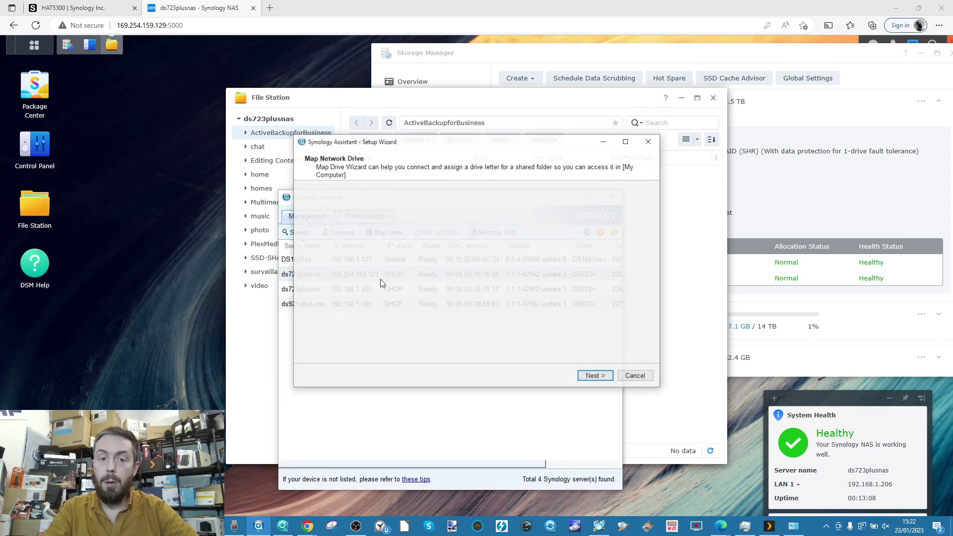
click(594, 377)
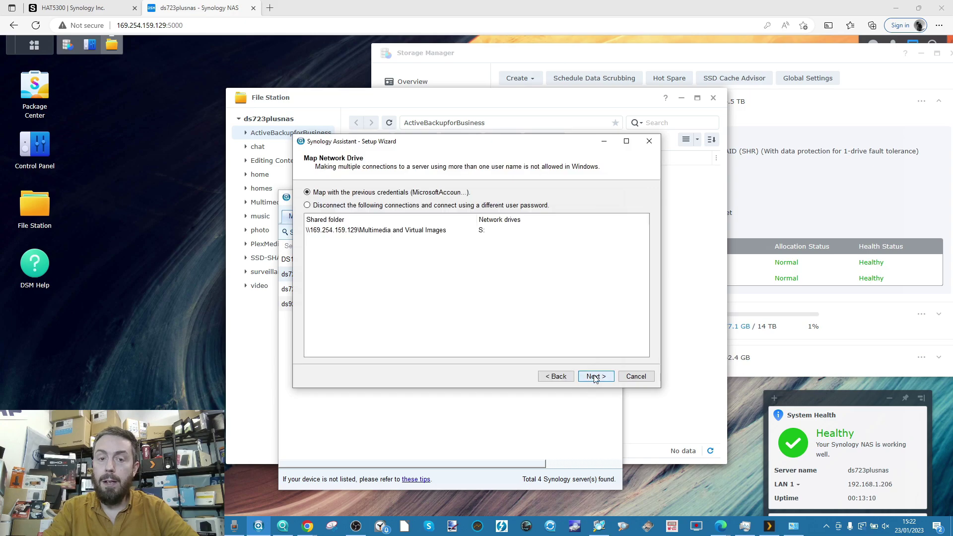
click(397, 231)
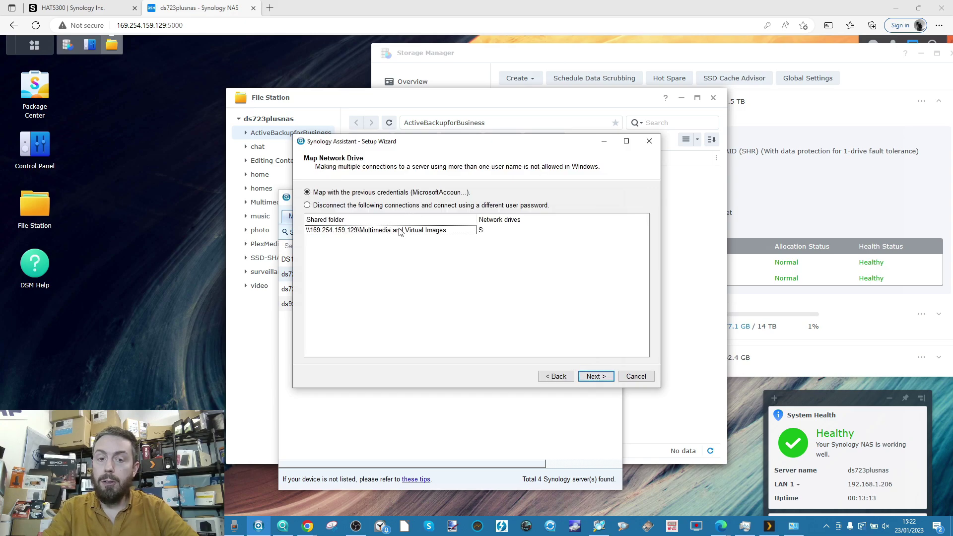
click(611, 378)
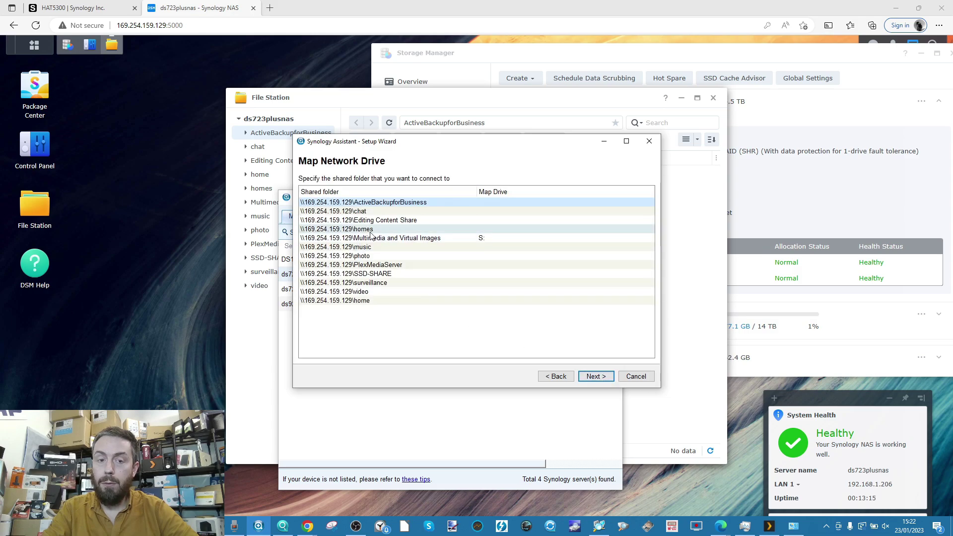
click(368, 275)
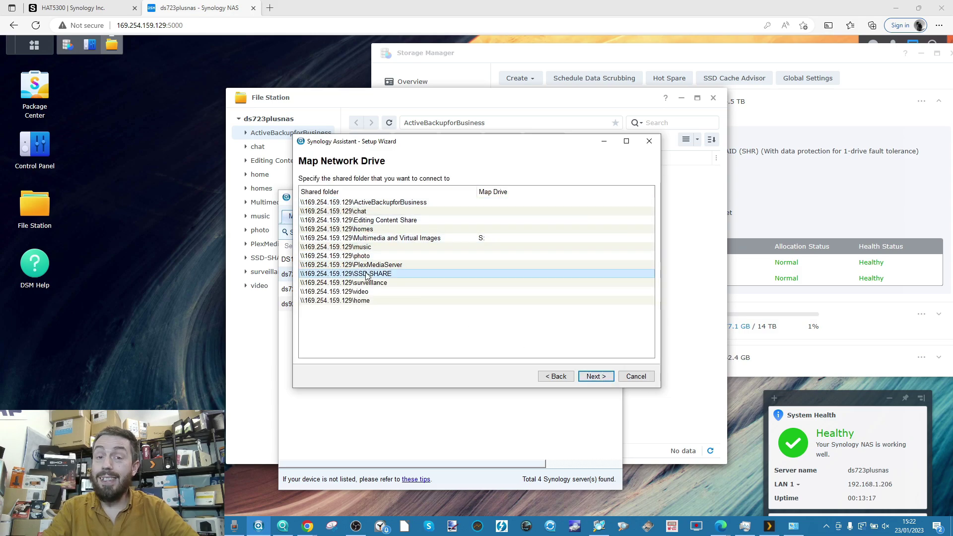
Assign drive N: with reconnect at logon and enter the credentials; the mapping fails with error 1219
click(595, 376)
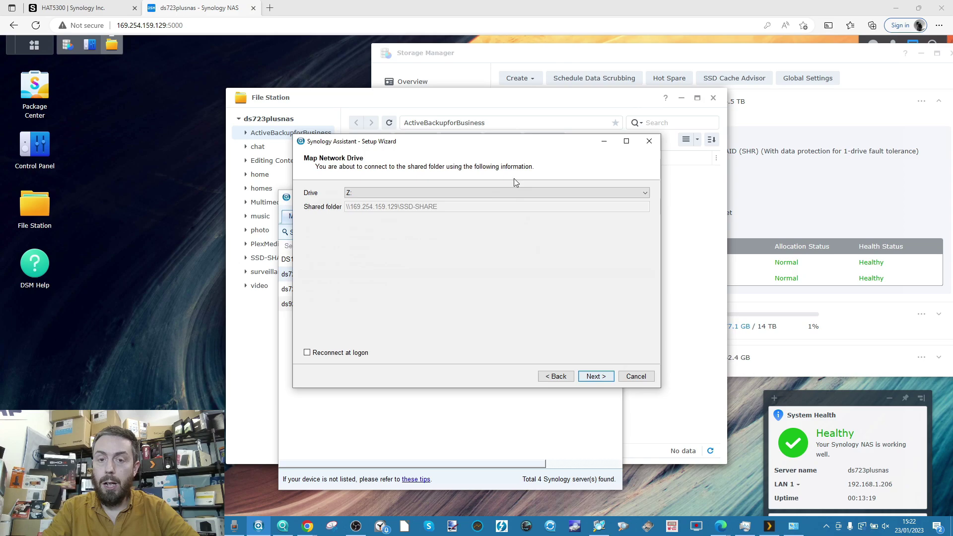
click(513, 194)
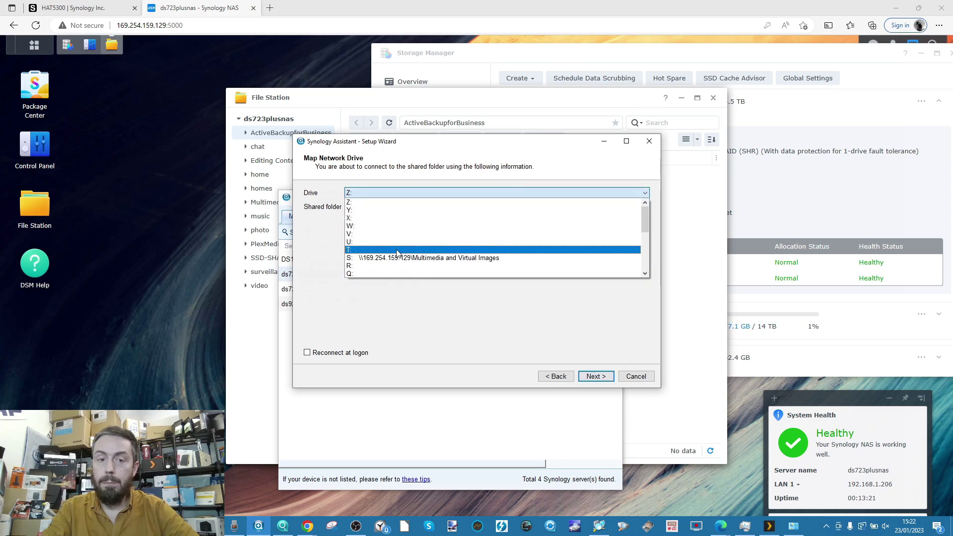
scroll(397, 252, down, 3)
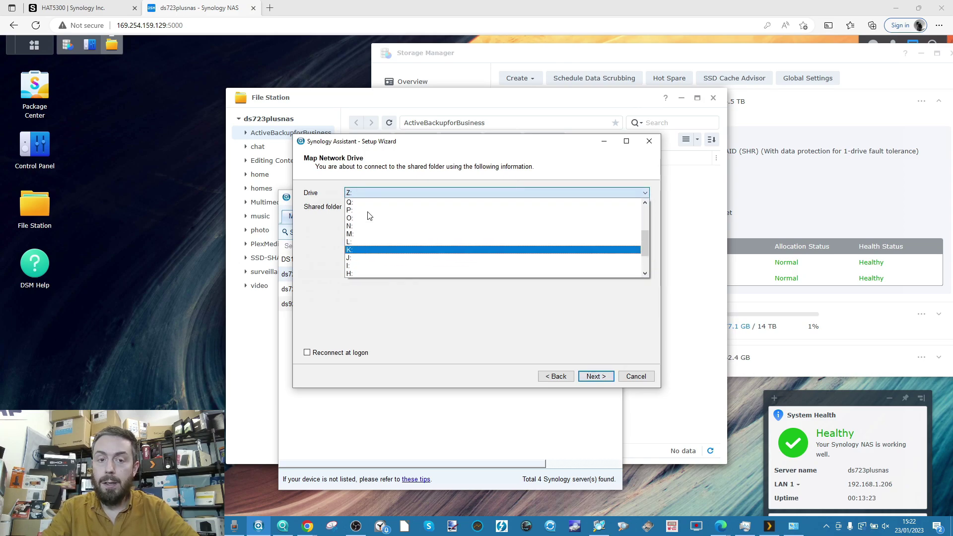
click(363, 225)
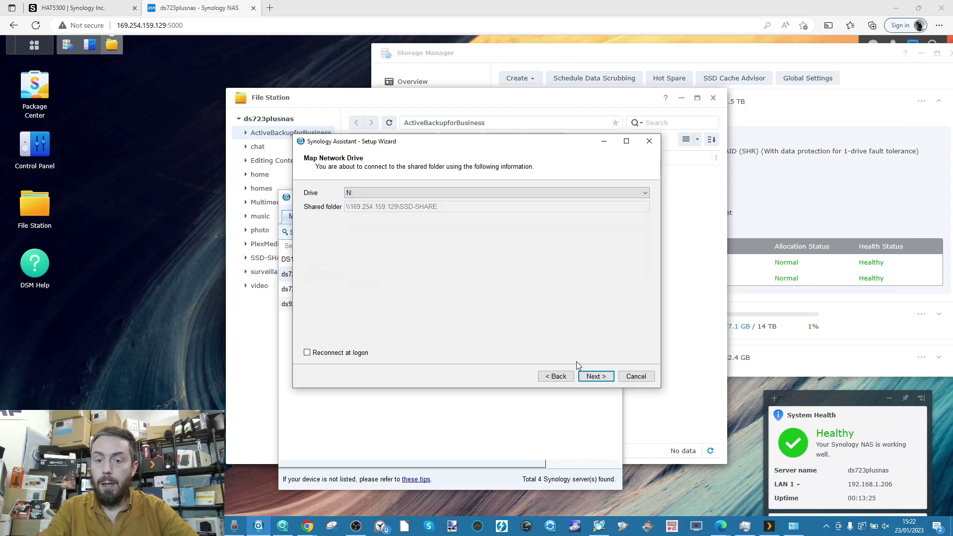
click(341, 353)
click(603, 373)
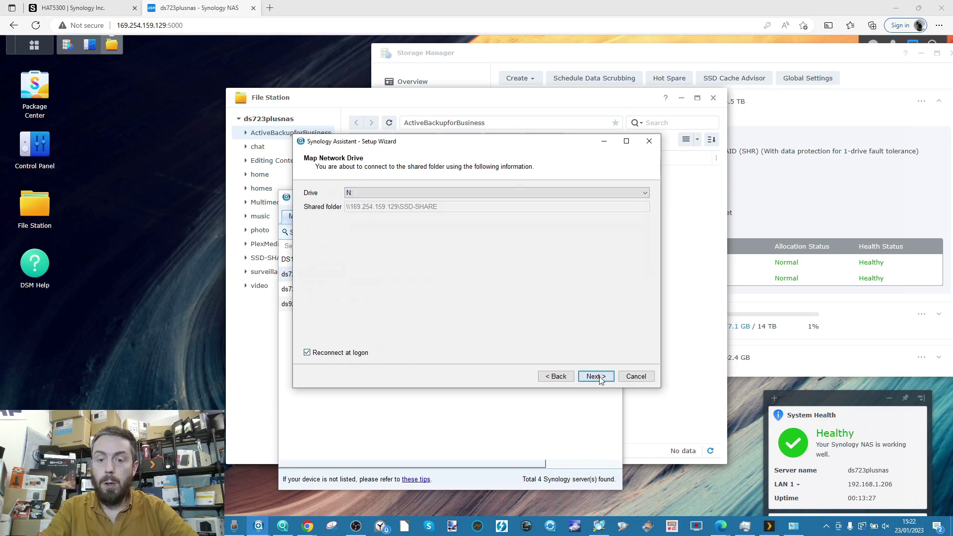
key(Caps_Lock)
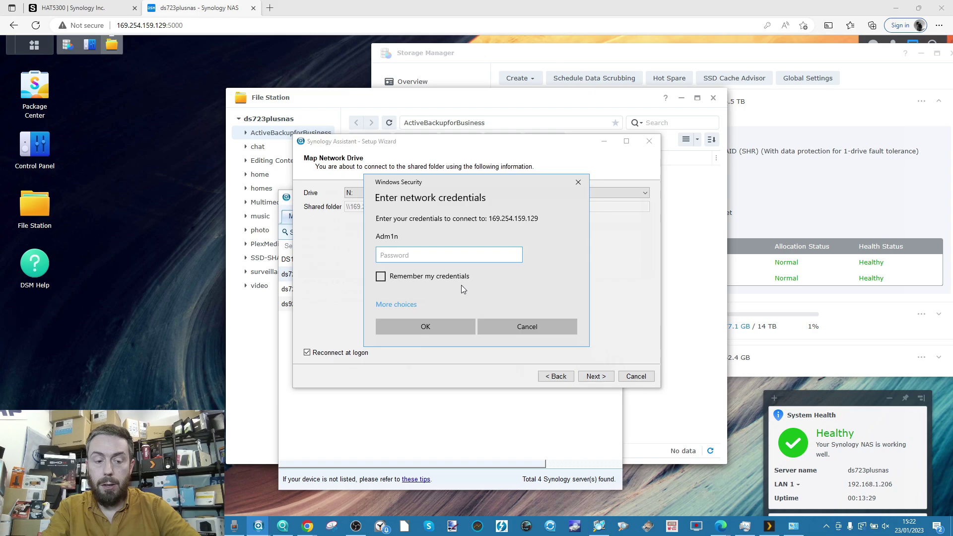
text(*********)
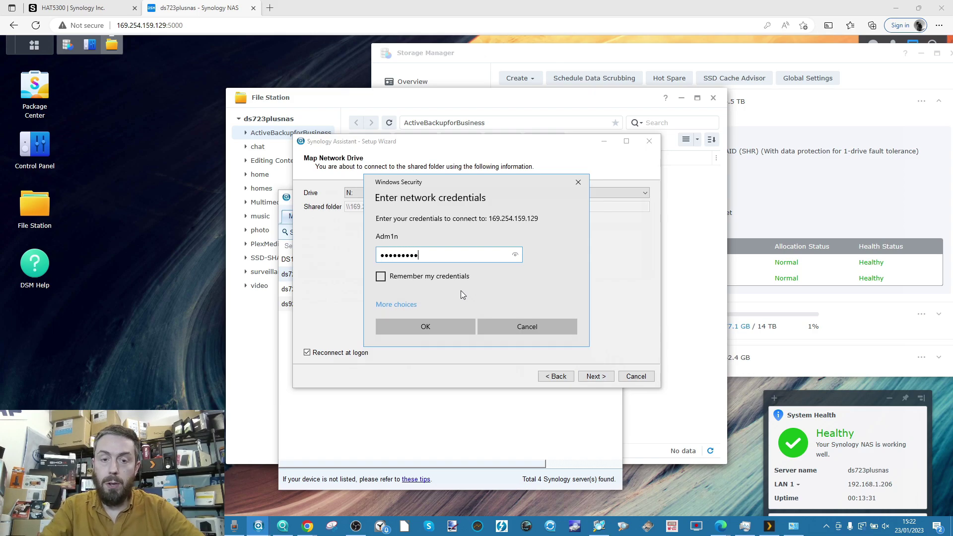
click(454, 280)
click(435, 324)
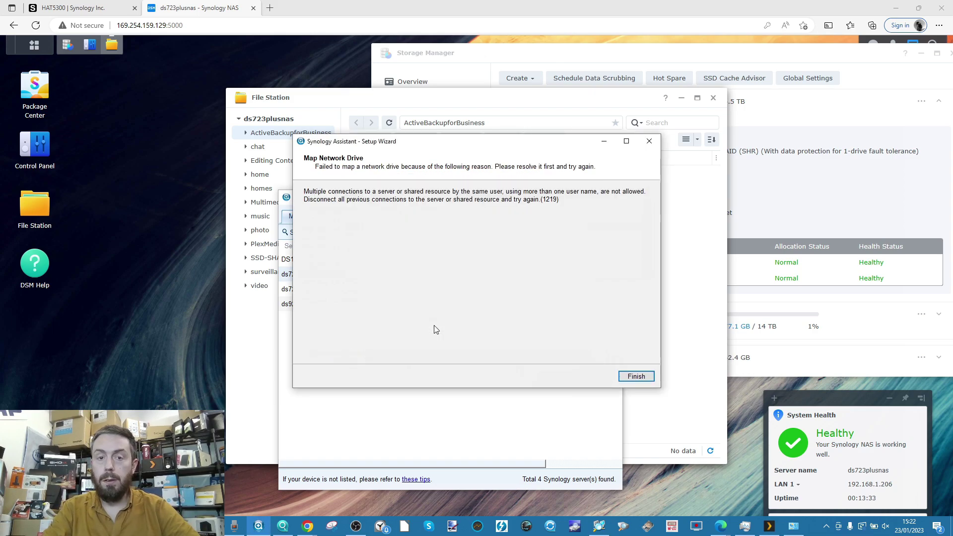
click(637, 376)
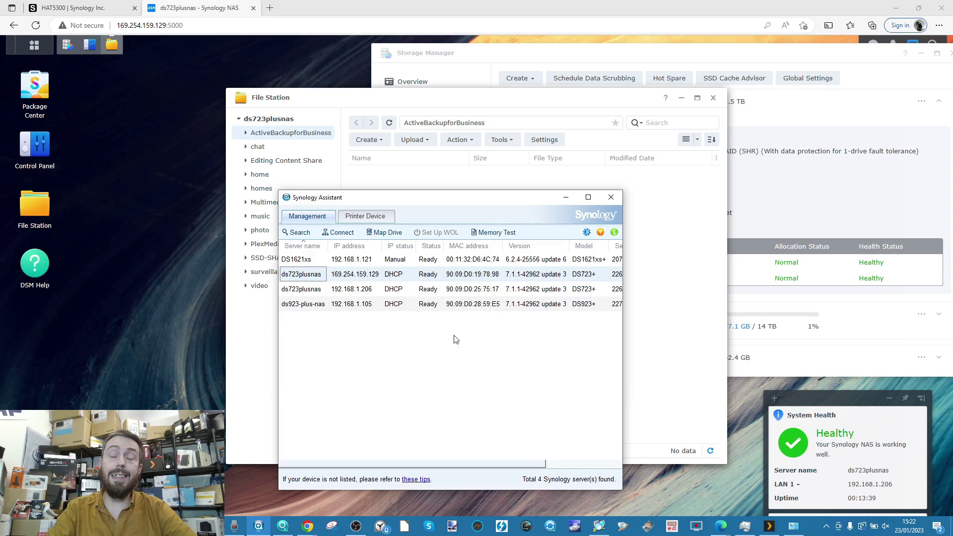
Hide Synology Assistant, open AJA System Test and ATTO, and spread the three benchmark windows apart
click(477, 524)
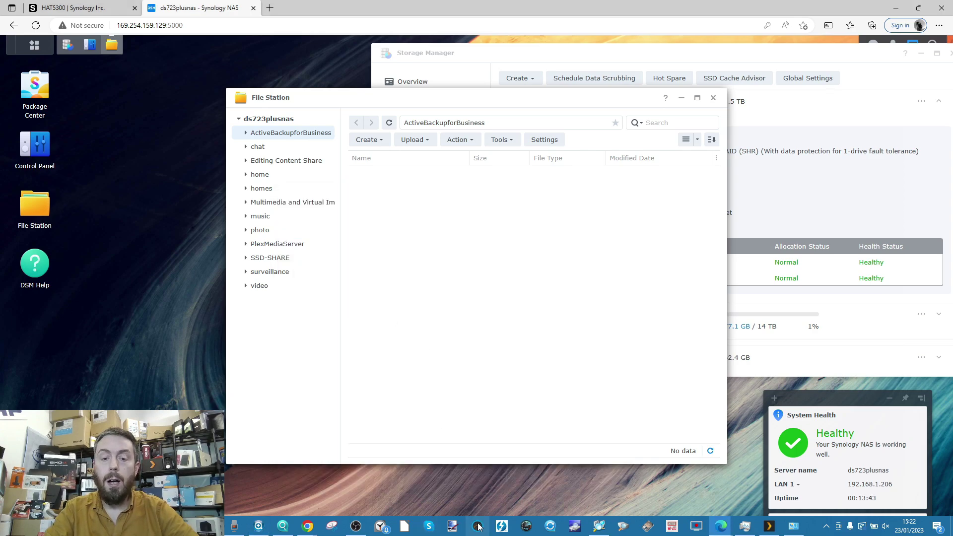
click(477, 525)
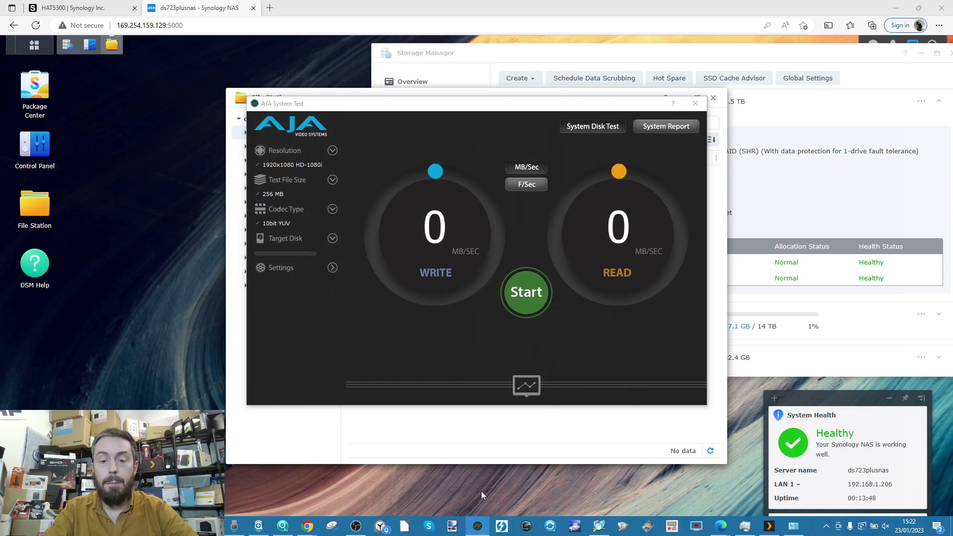
click(527, 525)
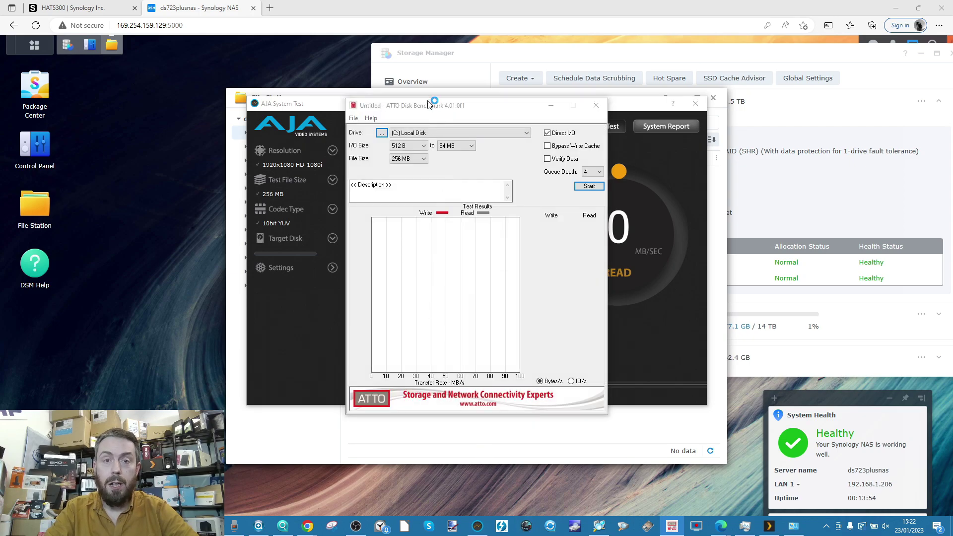
drag(429, 104, 718, 101)
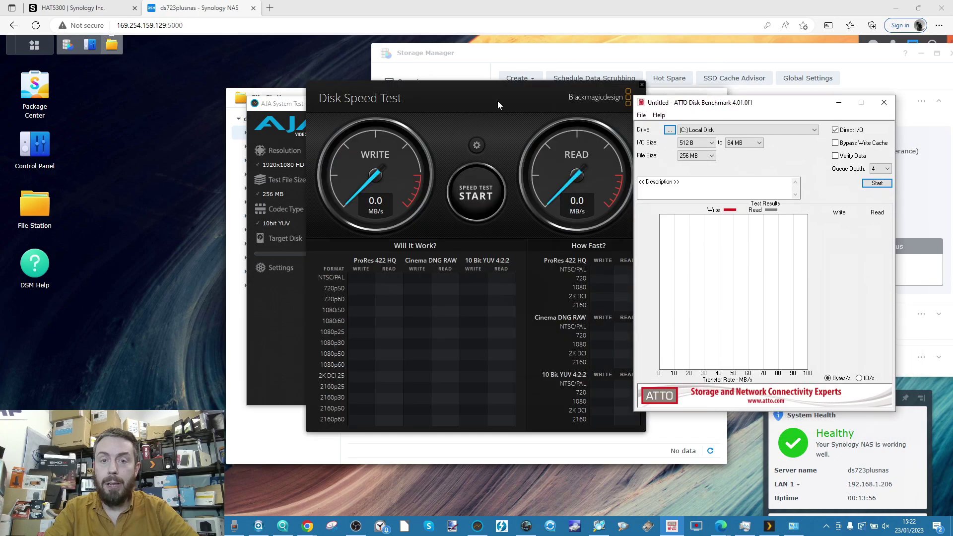
drag(497, 100, 266, 36)
click(456, 110)
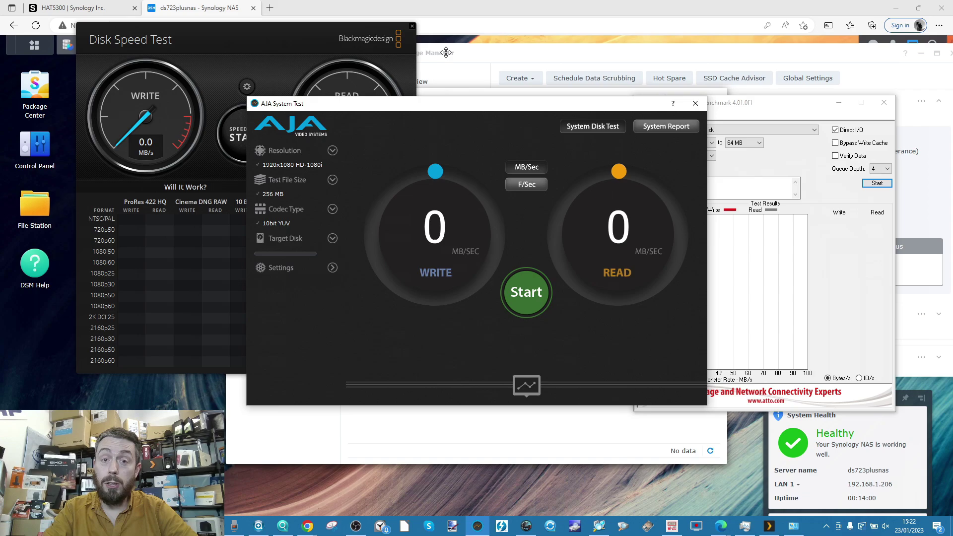
drag(441, 106, 471, 215)
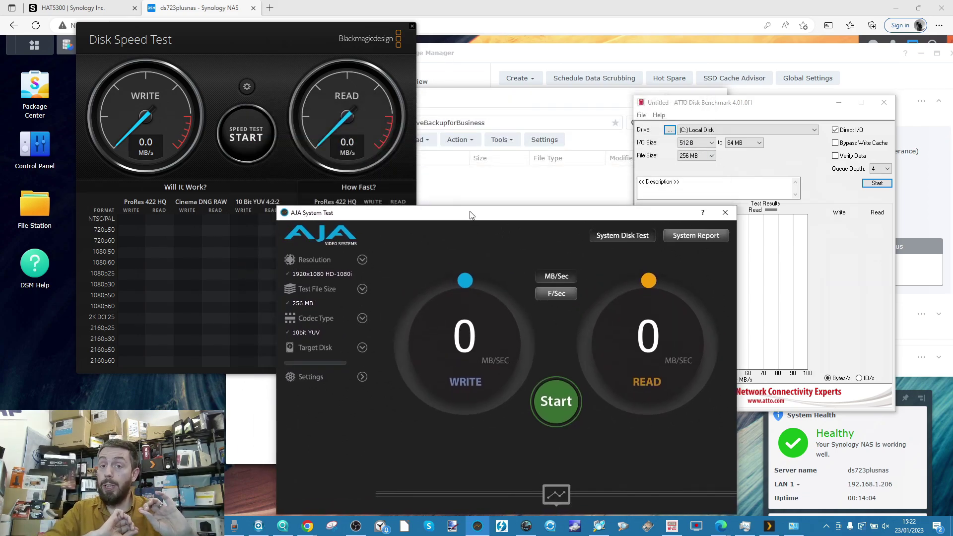
drag(341, 28, 322, 28)
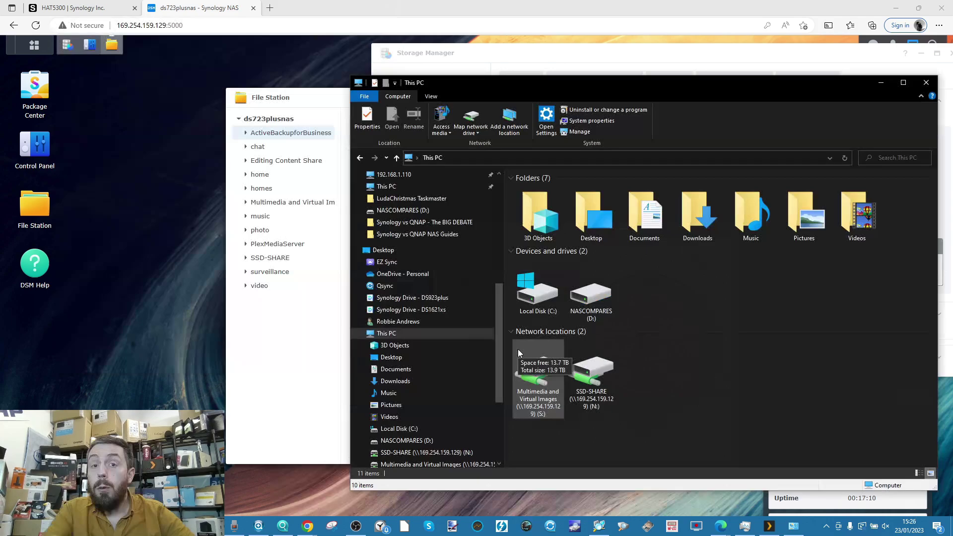
Read the capacities of SSD-SHARE (347 GB) and Multimedia and Virtual Images (13.7 TB), then minimise Explorer
click(588, 377)
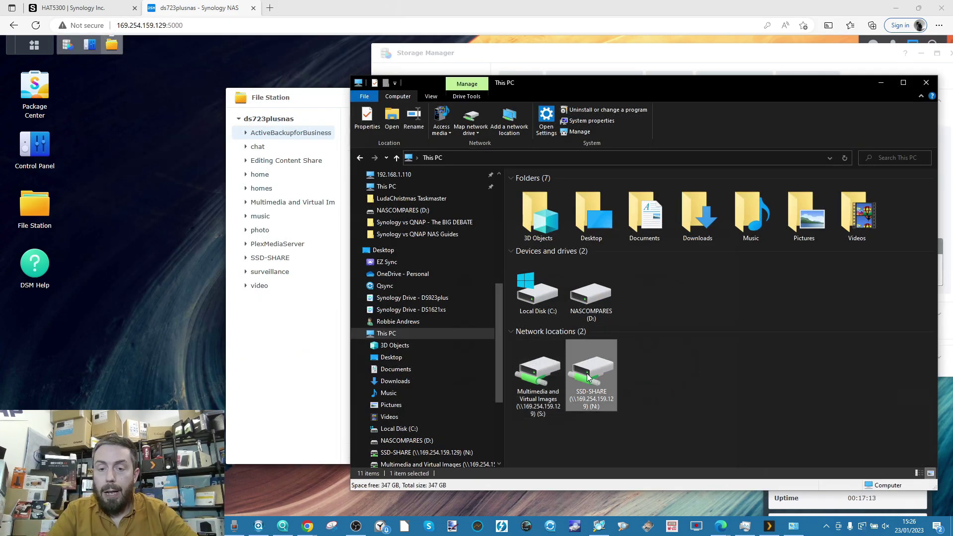
click(546, 369)
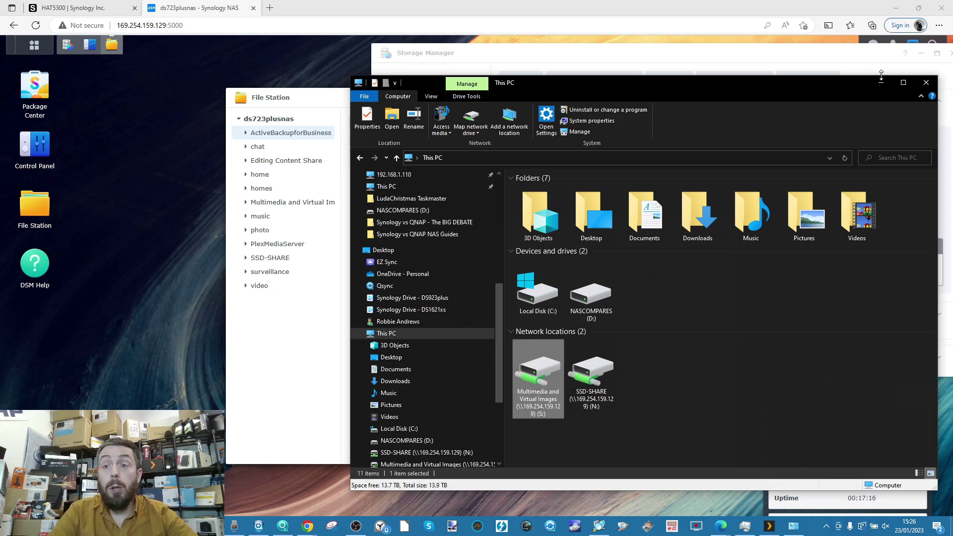
click(881, 82)
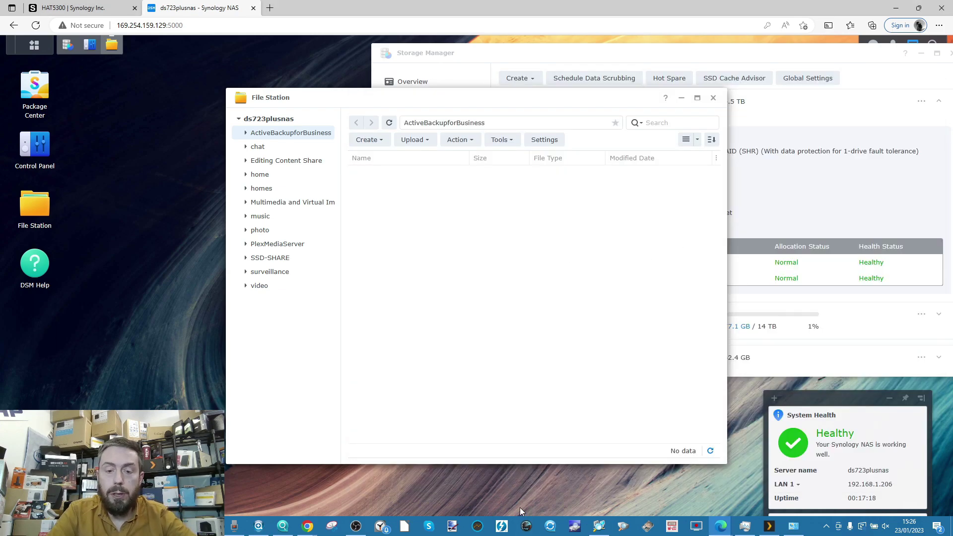
Run AJA's 1 GB write/read test on the Multimedia and Virtual Images drive with graphs, watching Task Manager
click(476, 526)
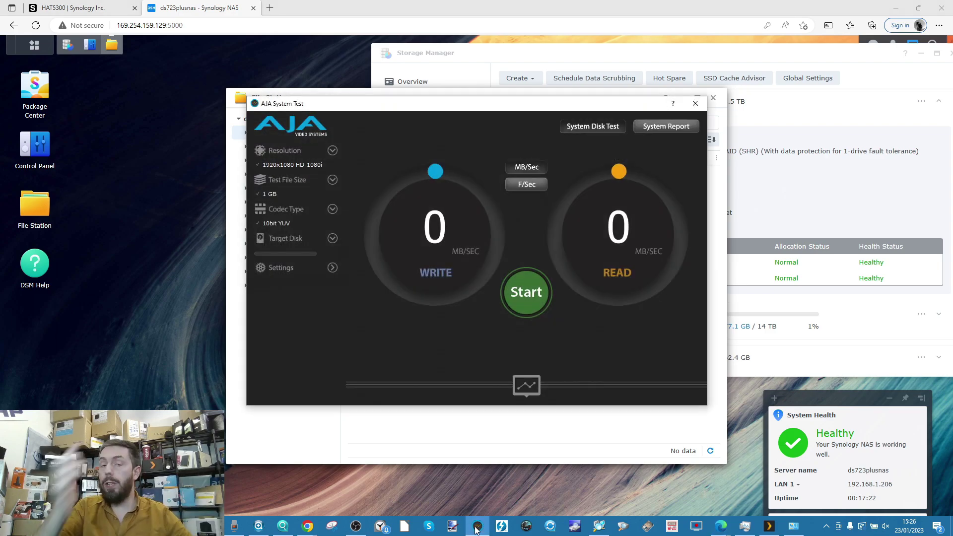
click(536, 389)
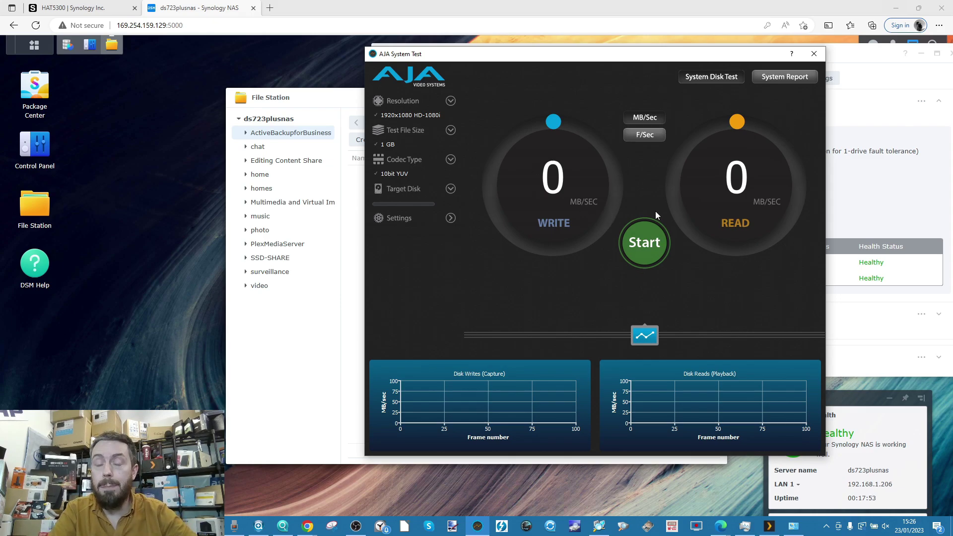
click(425, 191)
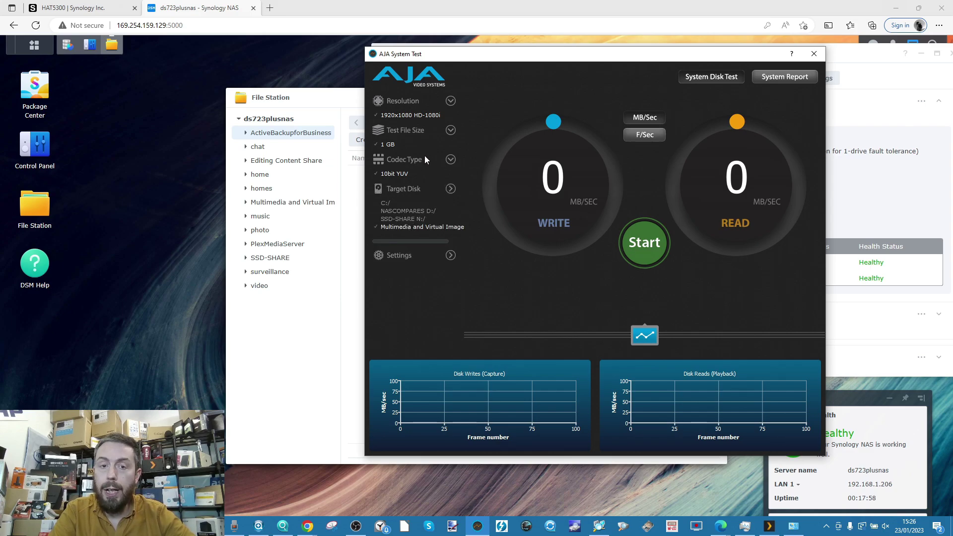
click(655, 244)
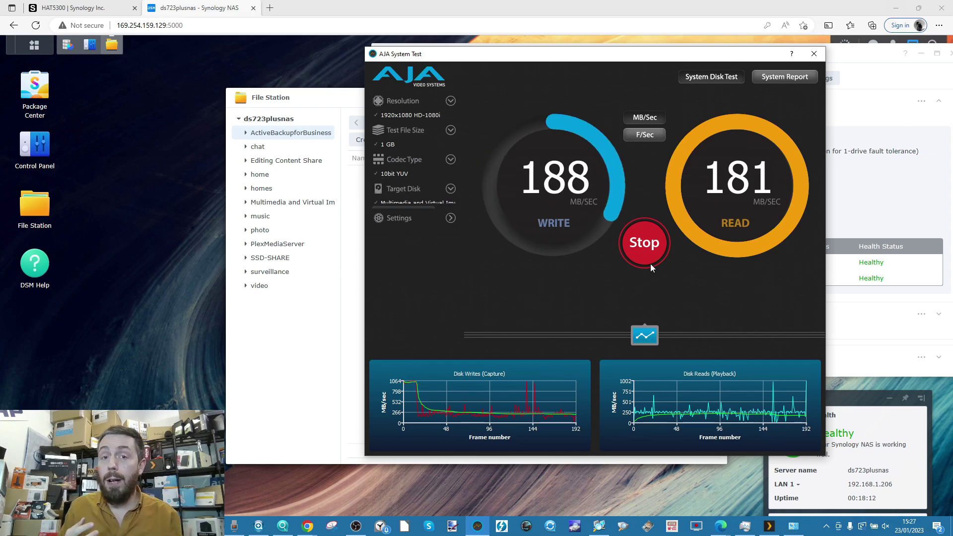
click(744, 526)
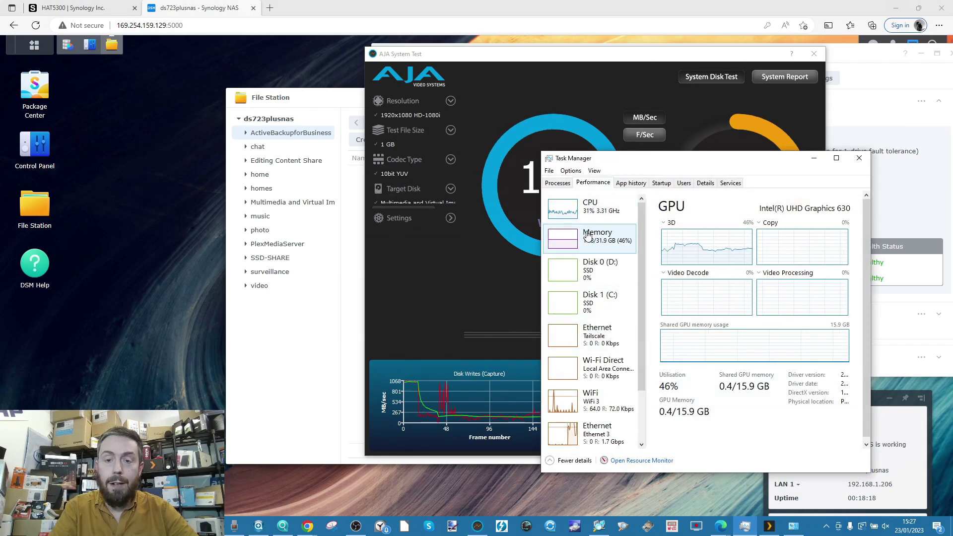
Stop the Multimedia test and restart AJA's test with SSD-SHARE N:/ as the target disk
click(813, 159)
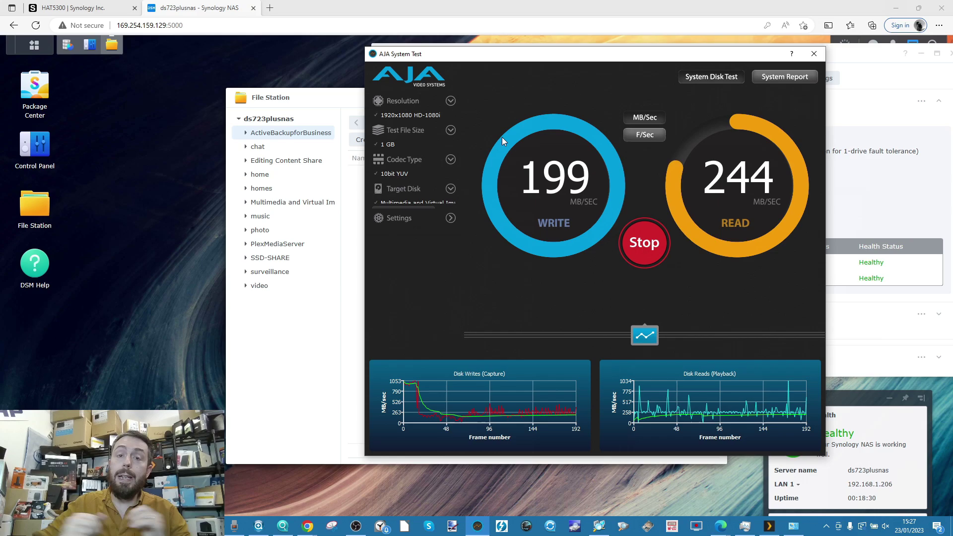
click(631, 241)
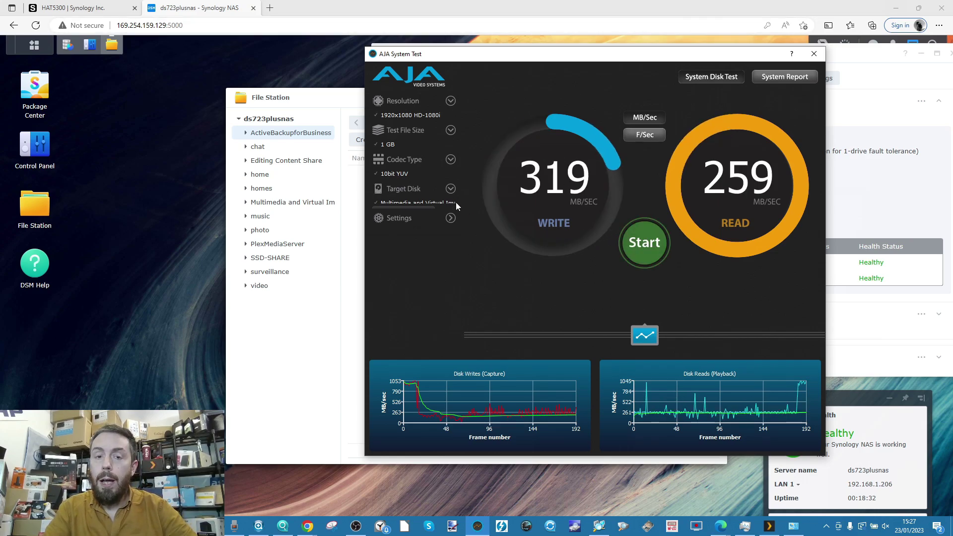
click(450, 189)
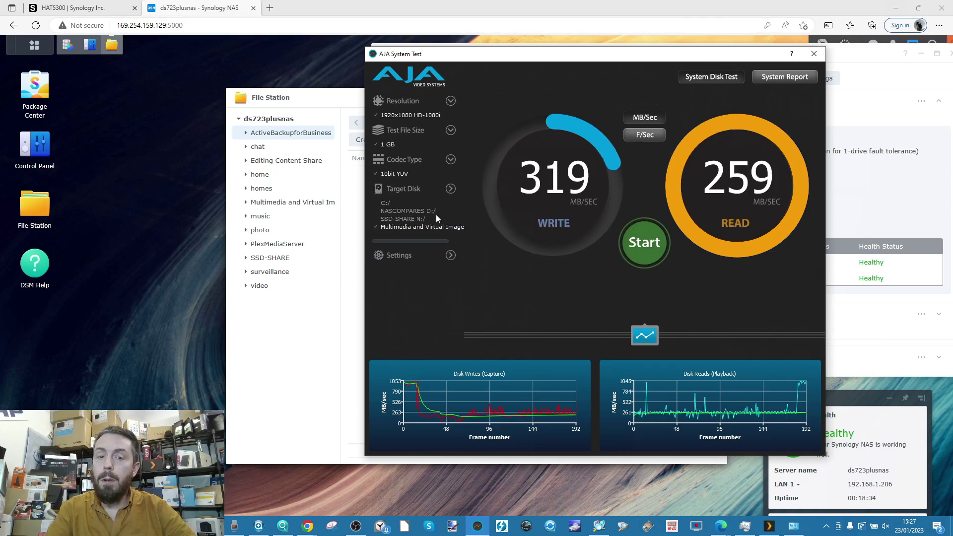
click(421, 221)
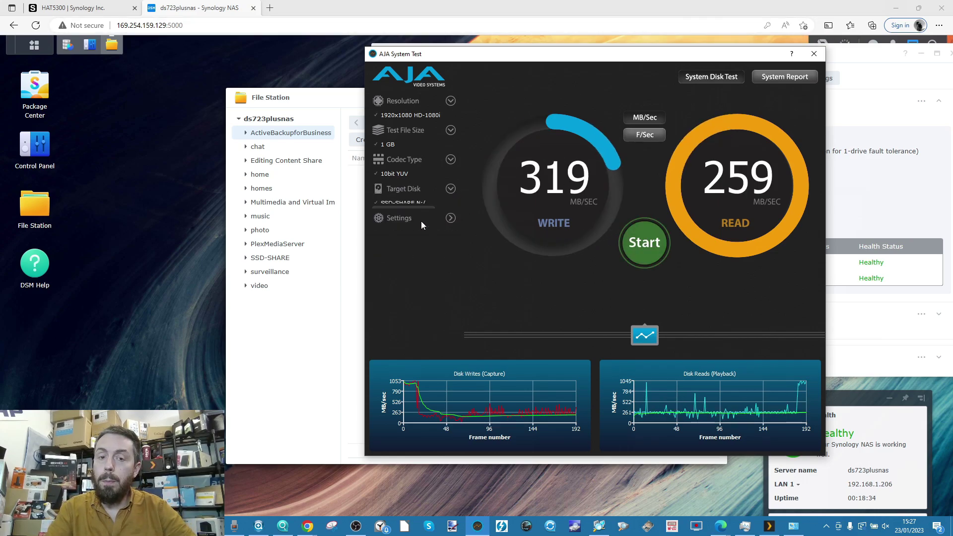
click(658, 252)
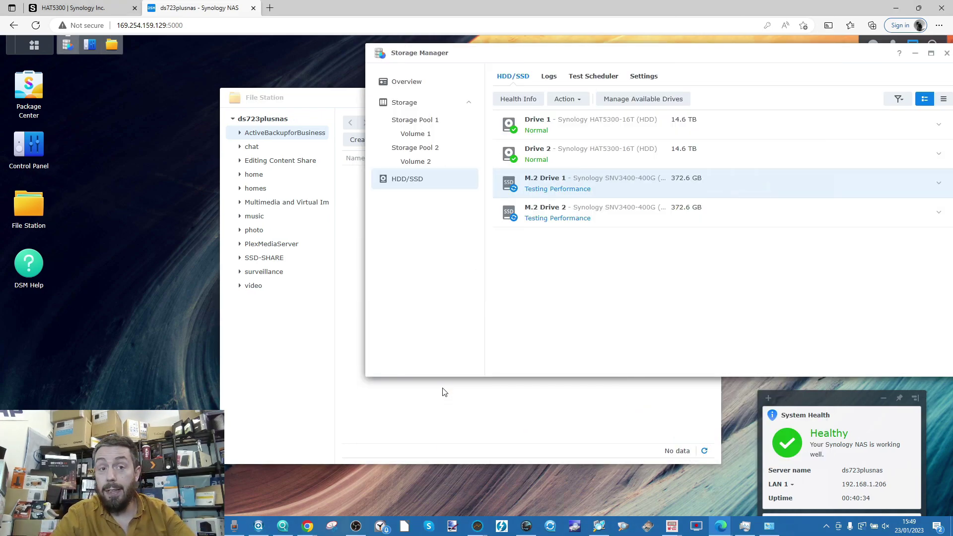
Restore the three ATTO result windows: Multimedia share, SSD-SHARE 1 GB and SSD-SHARE 4 GB
mouse_move(670, 531)
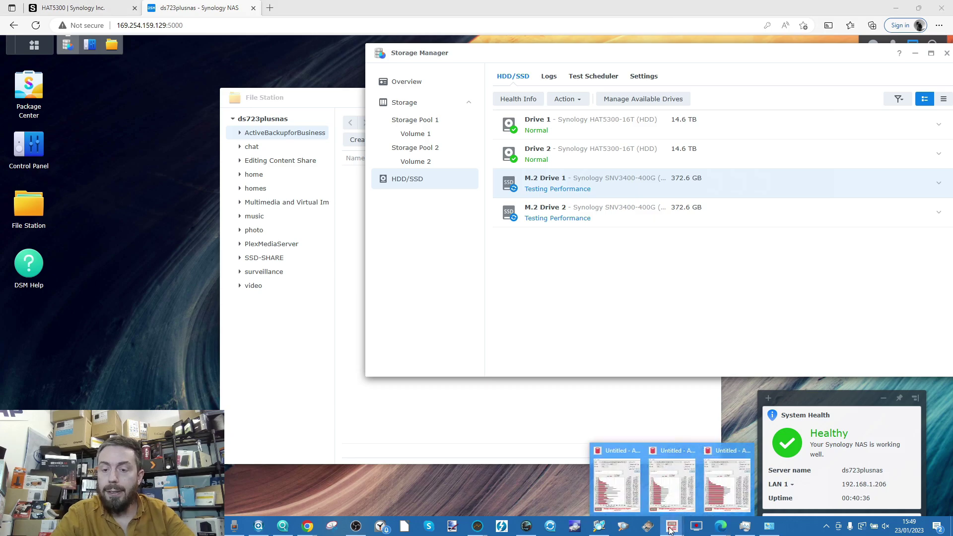
click(618, 477)
click(674, 499)
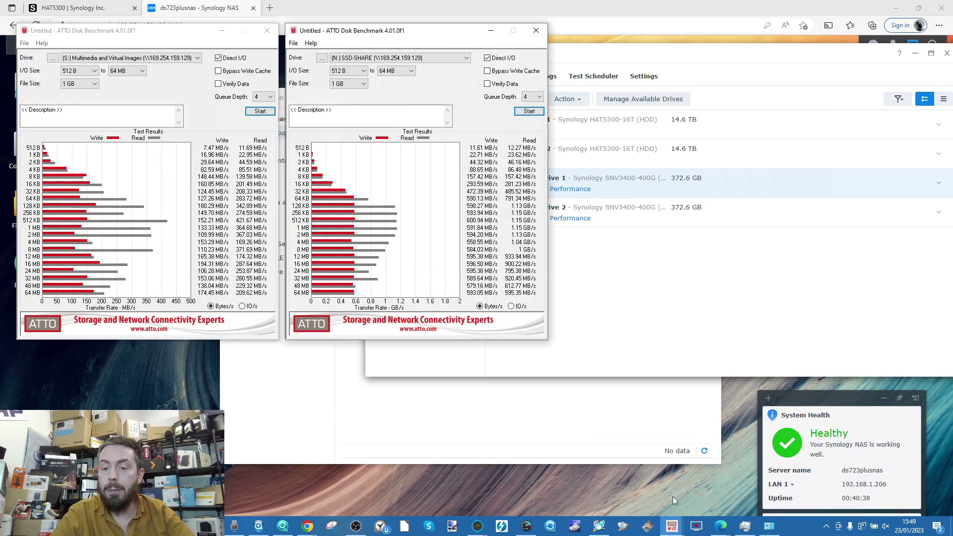
click(786, 496)
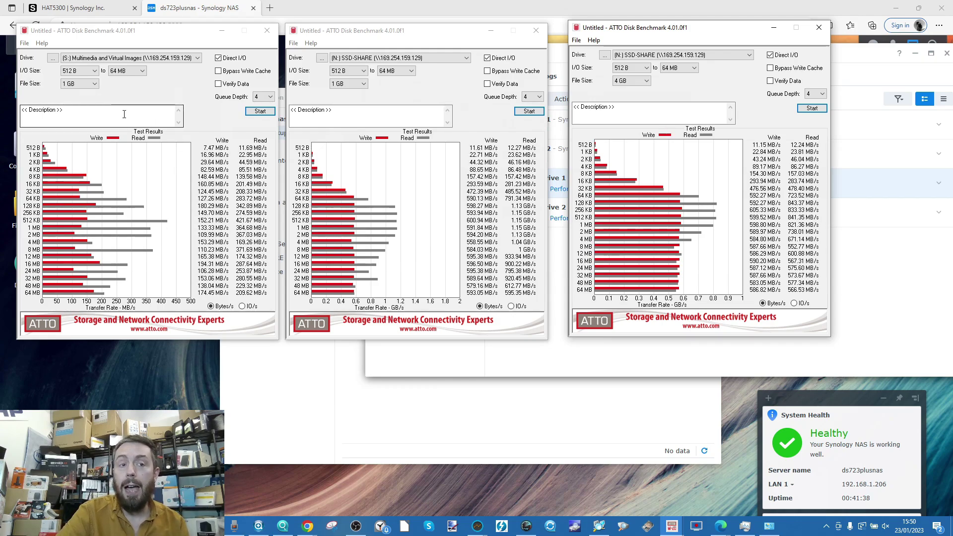
click(95, 84)
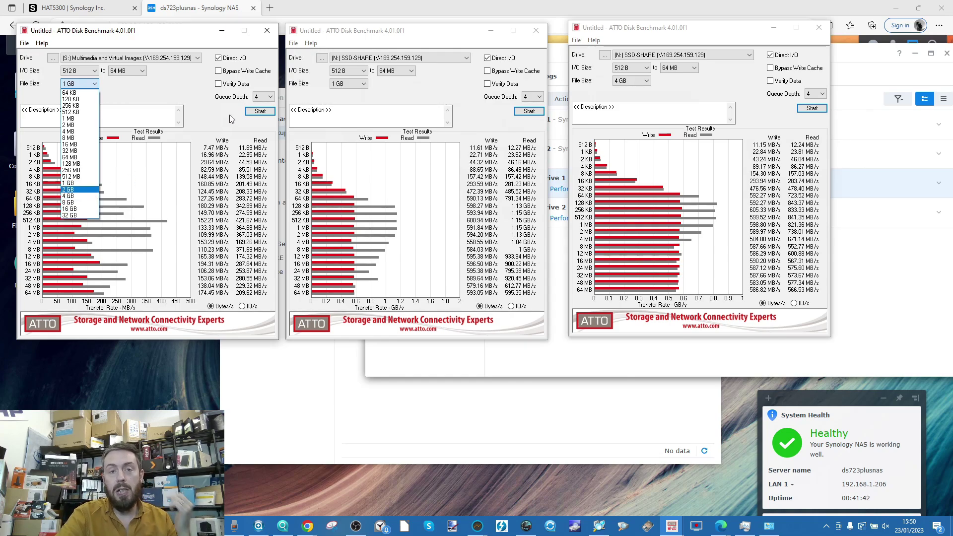
click(172, 79)
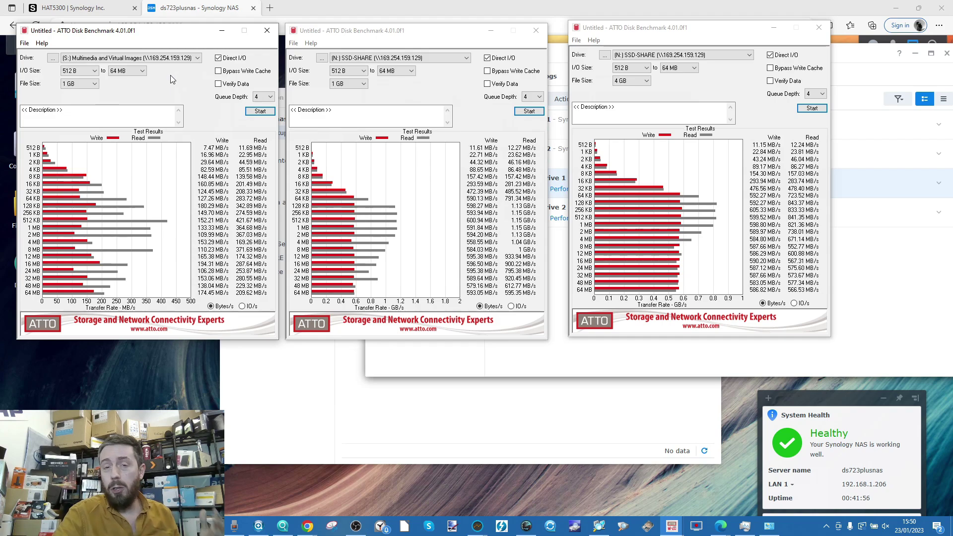
click(77, 86)
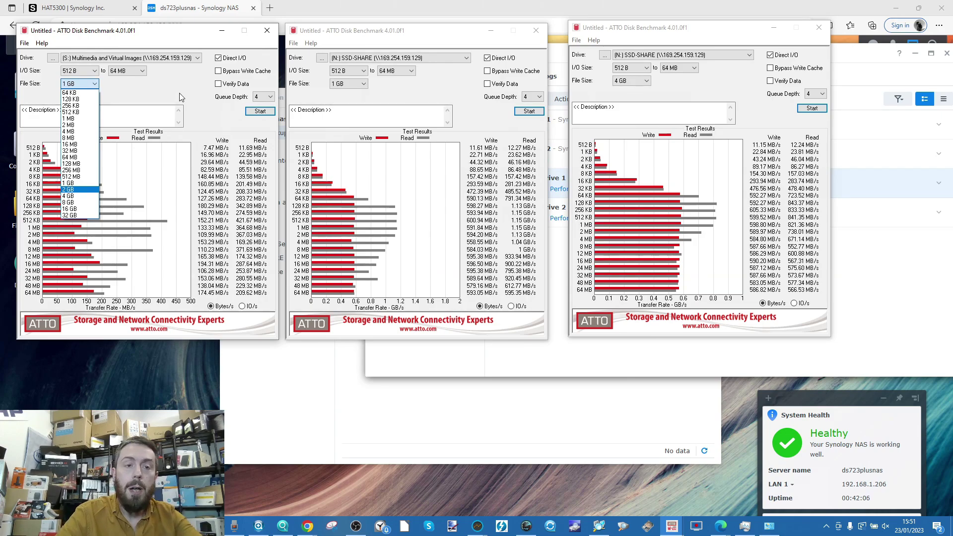
click(209, 169)
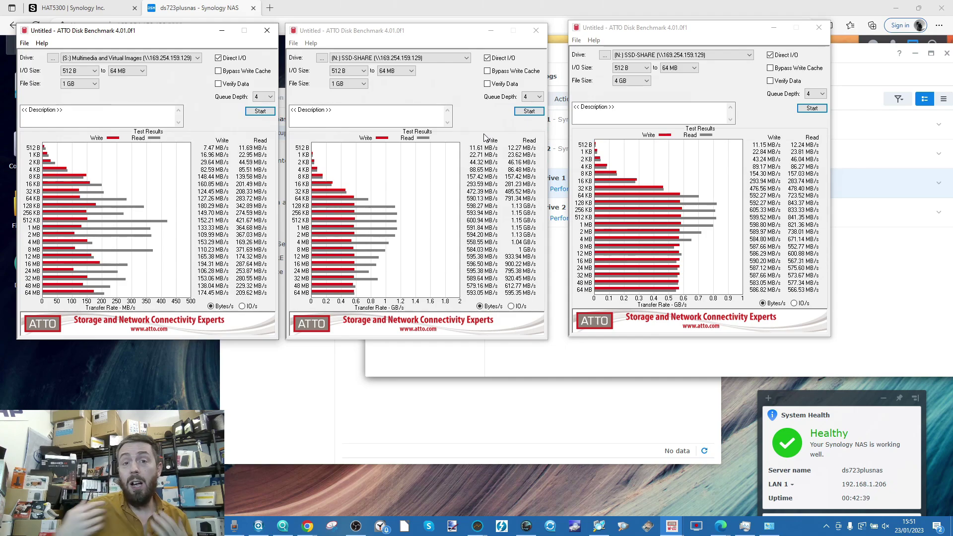
click(350, 83)
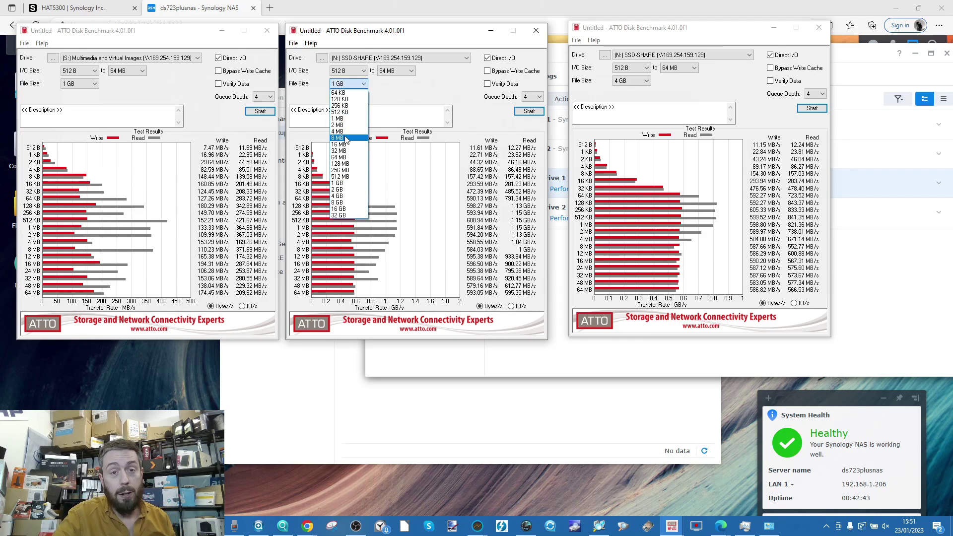
Keep the 1 GB file size, then switch each ATTO result to IO/s and back to transfer rate
click(415, 101)
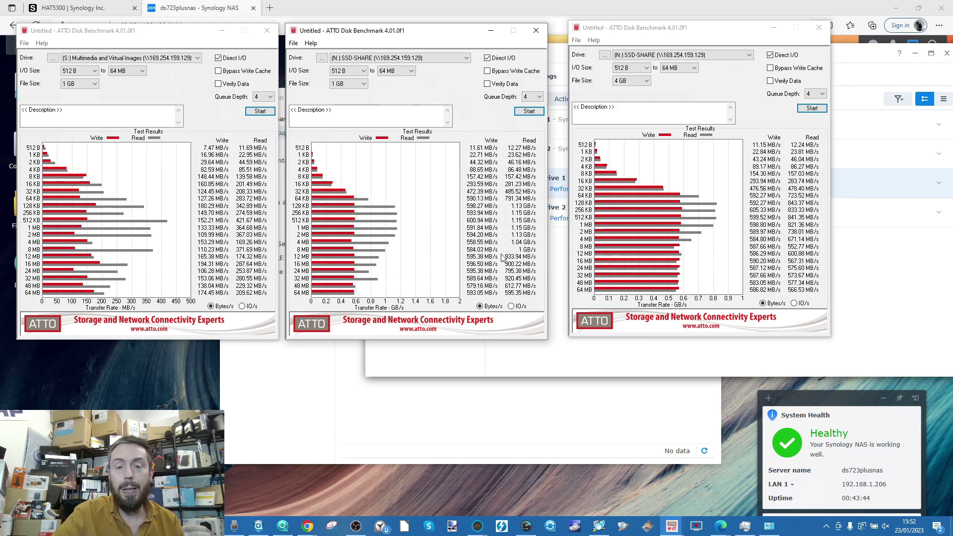
click(511, 306)
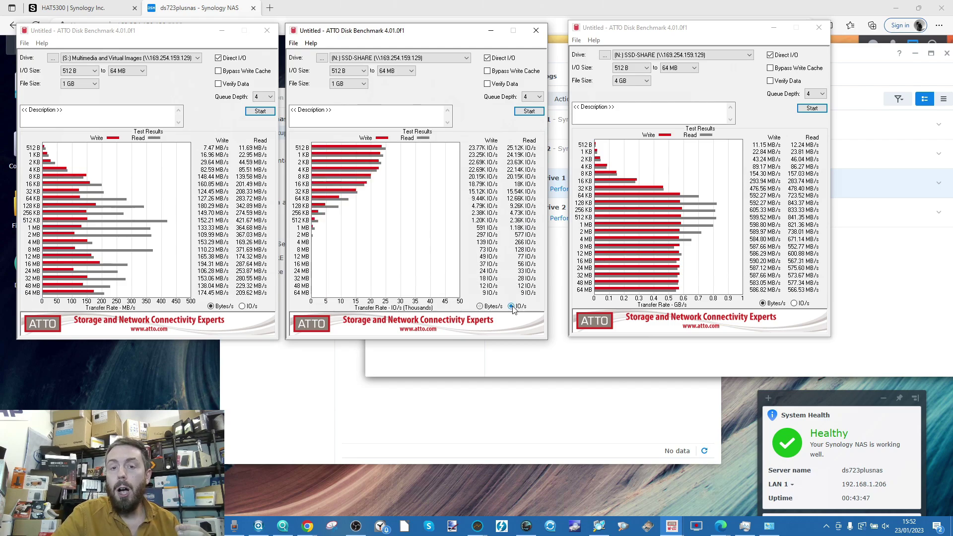
click(242, 306)
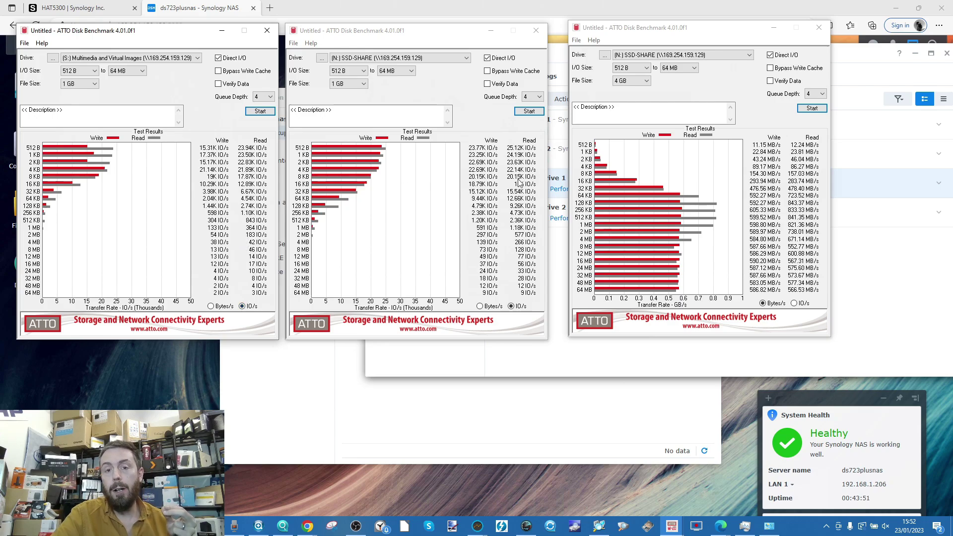
click(481, 306)
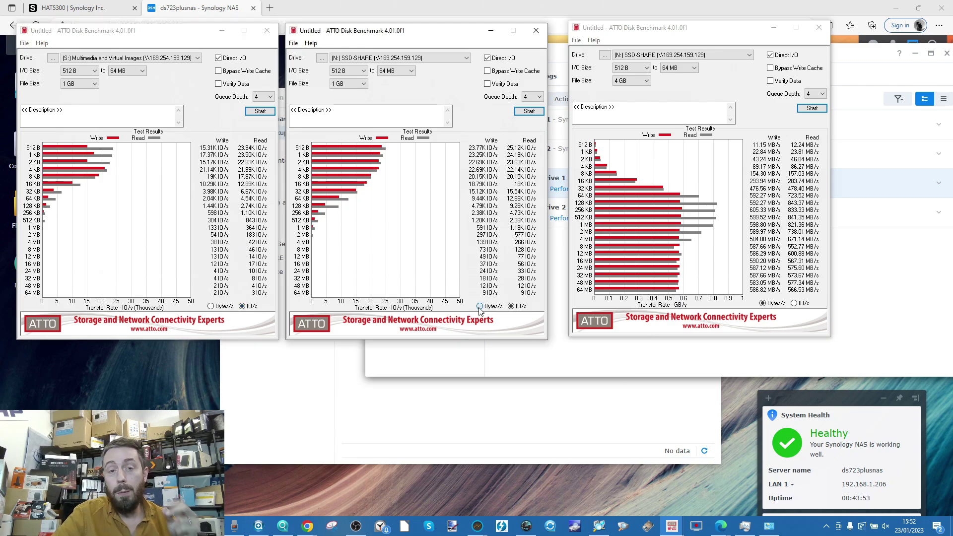
click(211, 306)
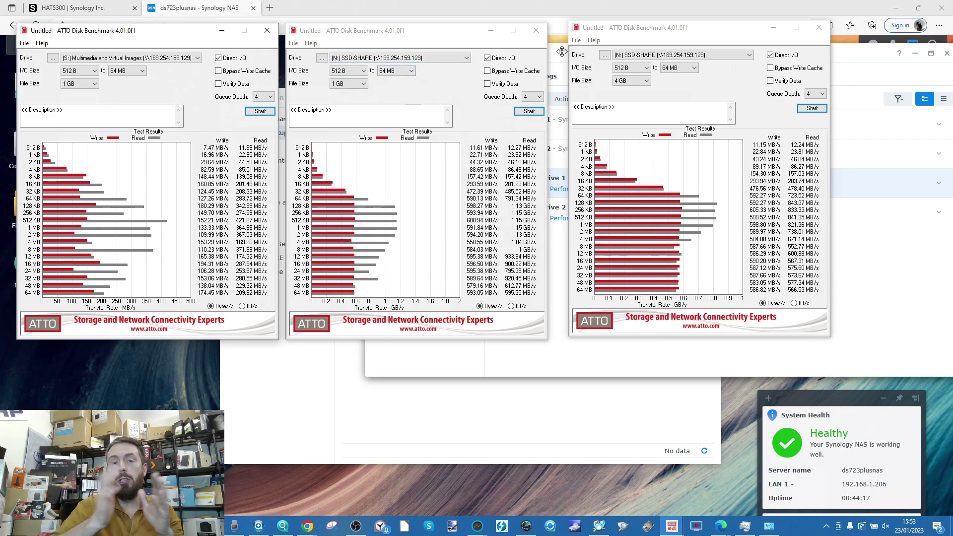
click(647, 80)
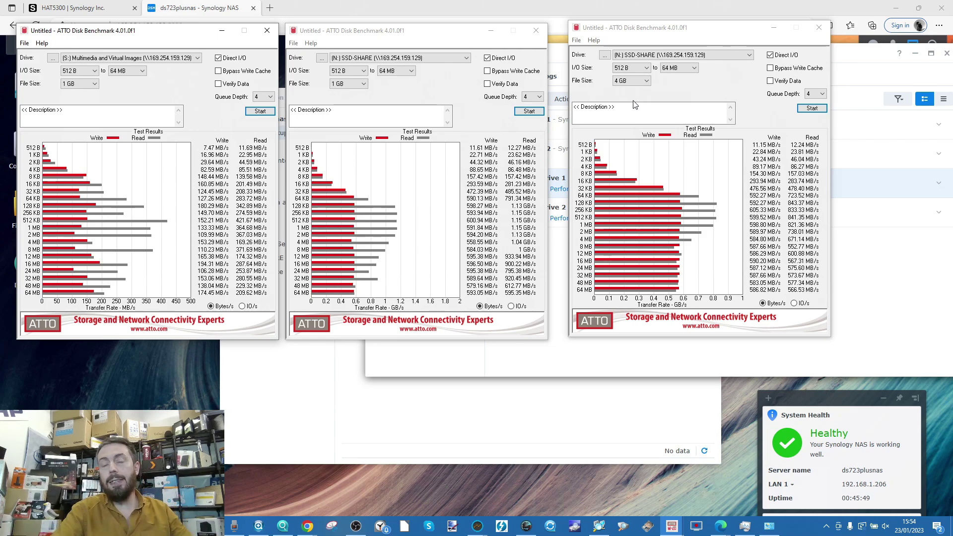
click(795, 303)
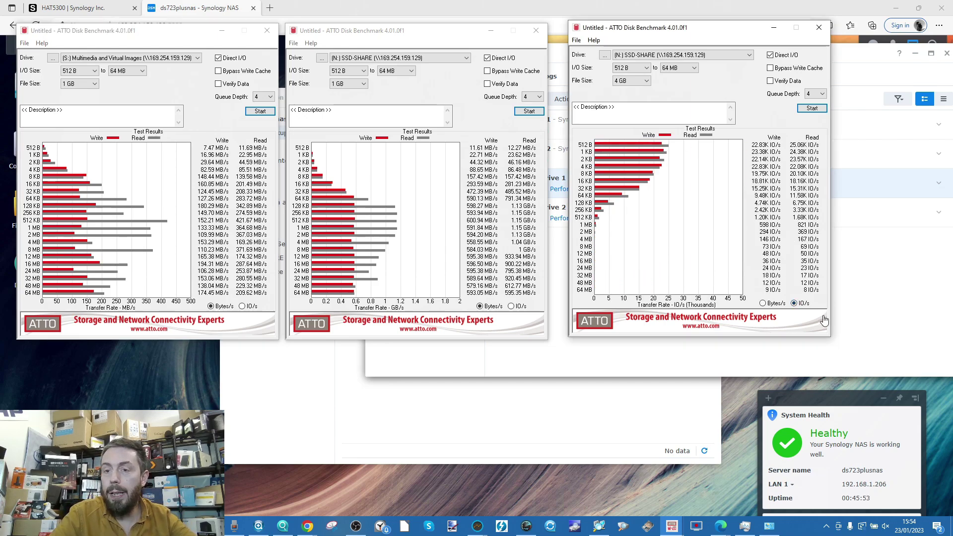
click(764, 304)
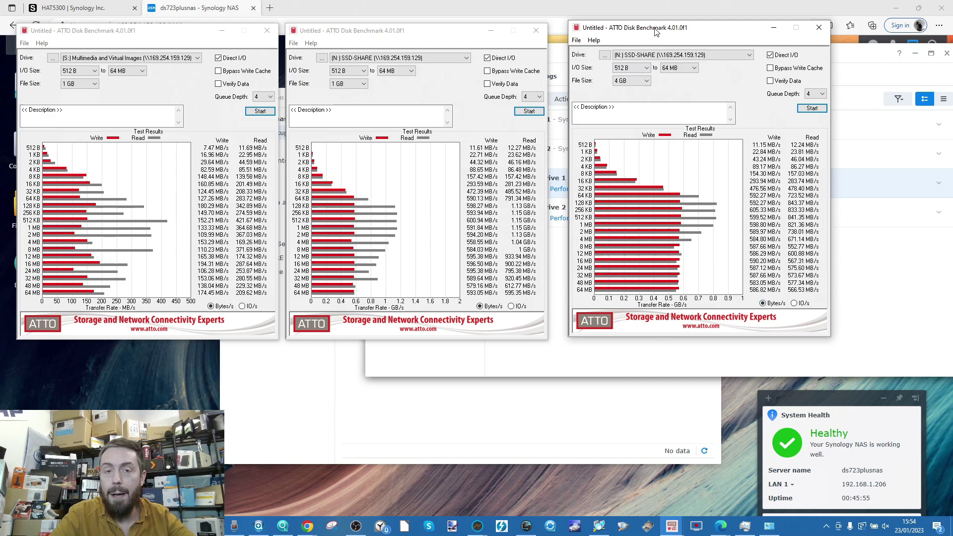
Minimise the three ATTO result windows and move an AJA System Test window to the upper left
click(222, 31)
click(491, 30)
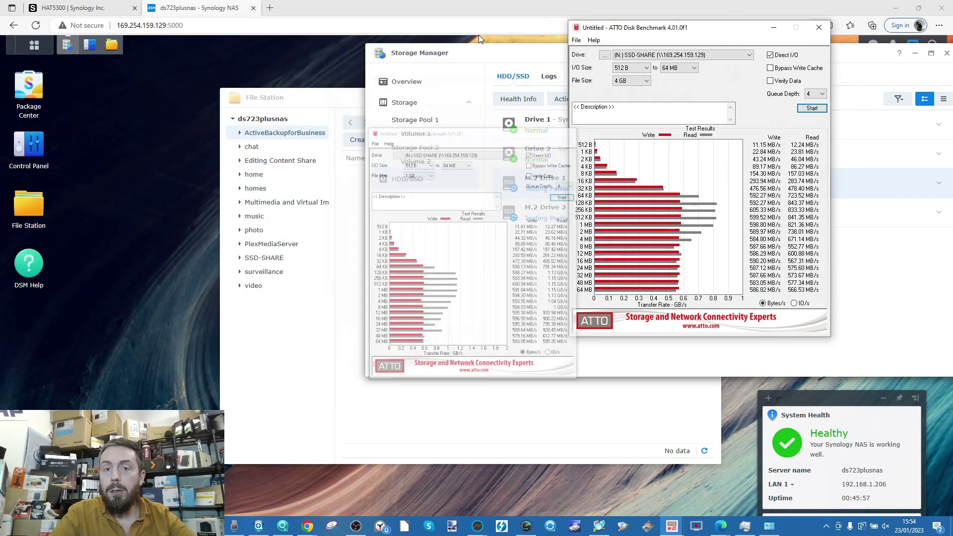
click(774, 28)
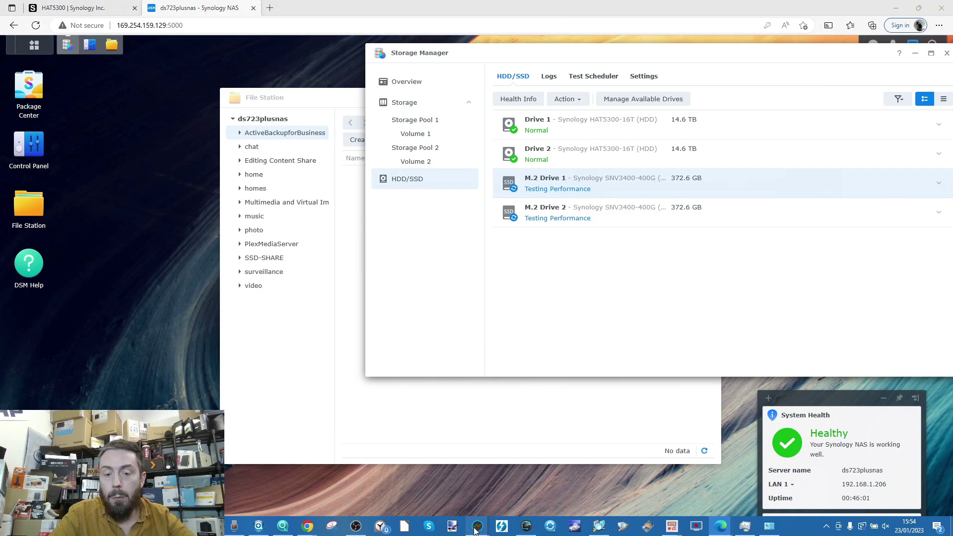
mouse_move(474, 524)
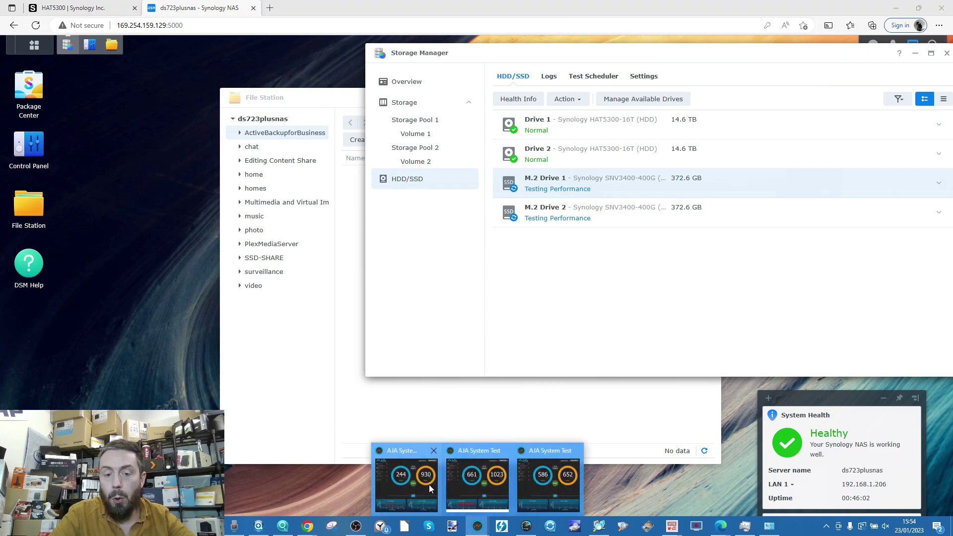
click(486, 496)
click(565, 486)
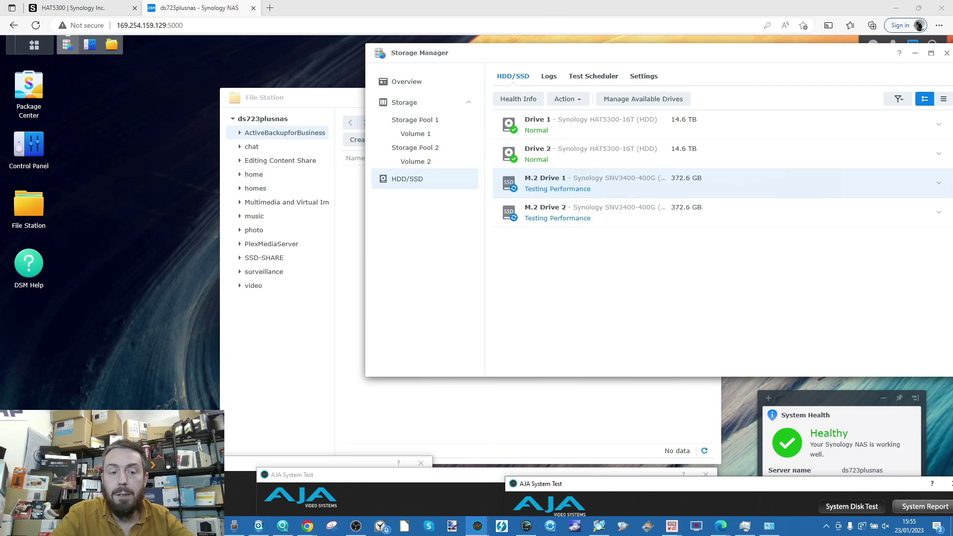
drag(715, 490, 233, 39)
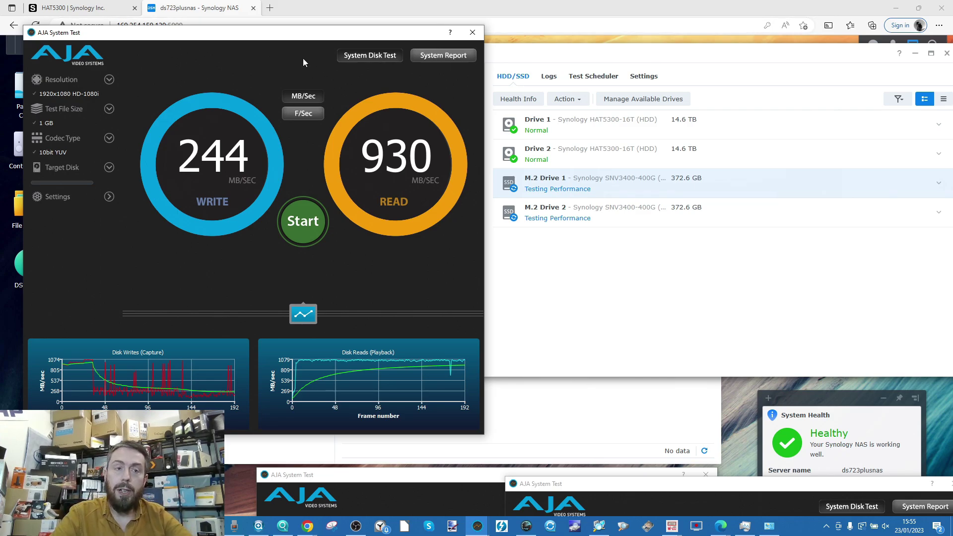
Run a new AJA test, stop it, and drag the finished 661/1023 MB/s window aside
click(110, 198)
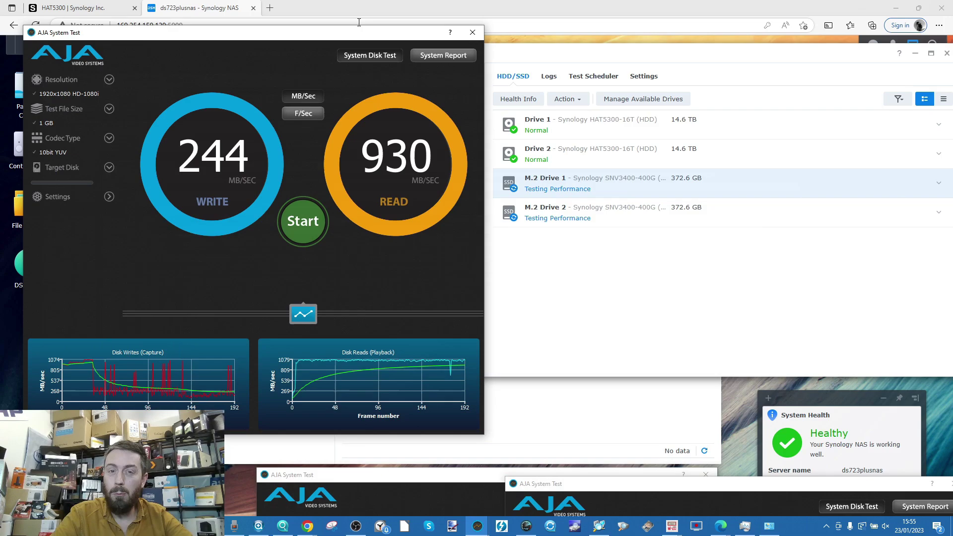
click(293, 218)
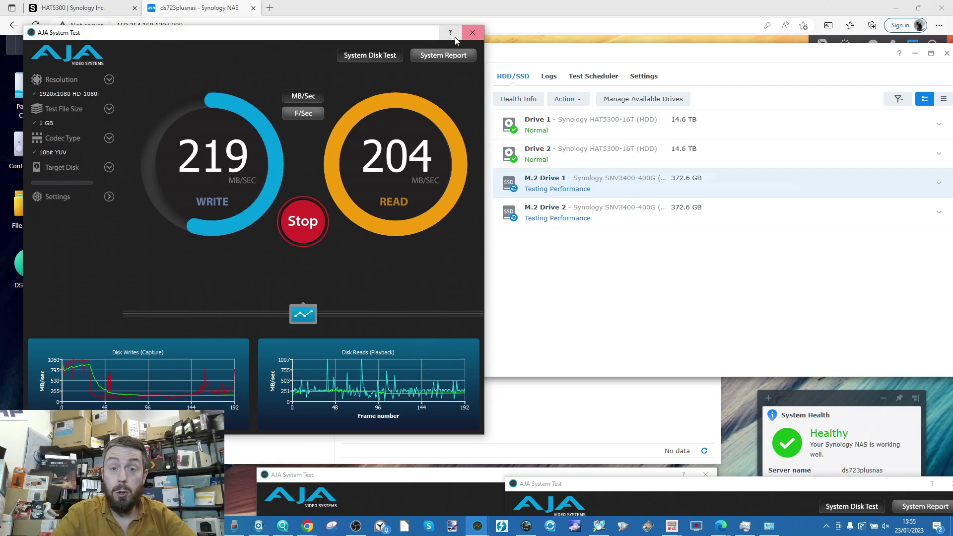
click(305, 218)
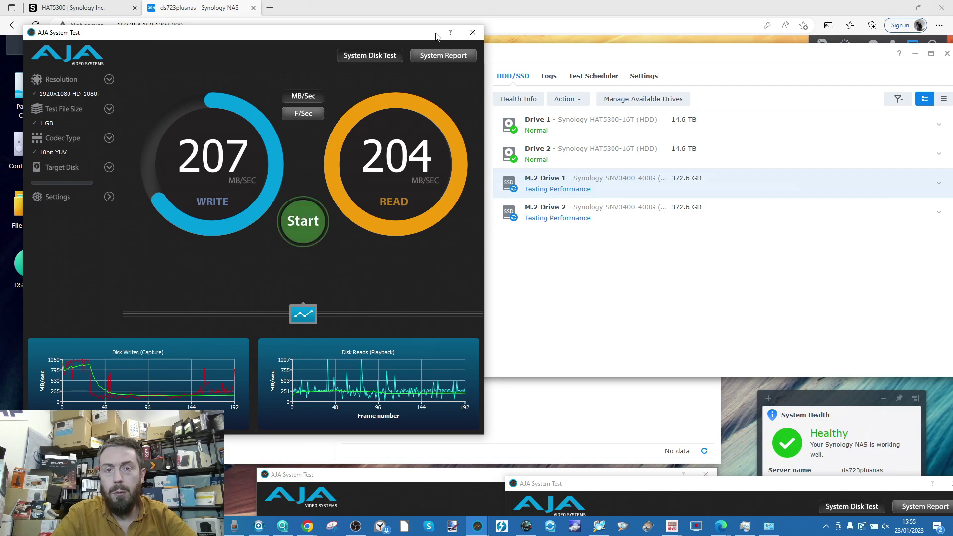
drag(435, 37, 94, 70)
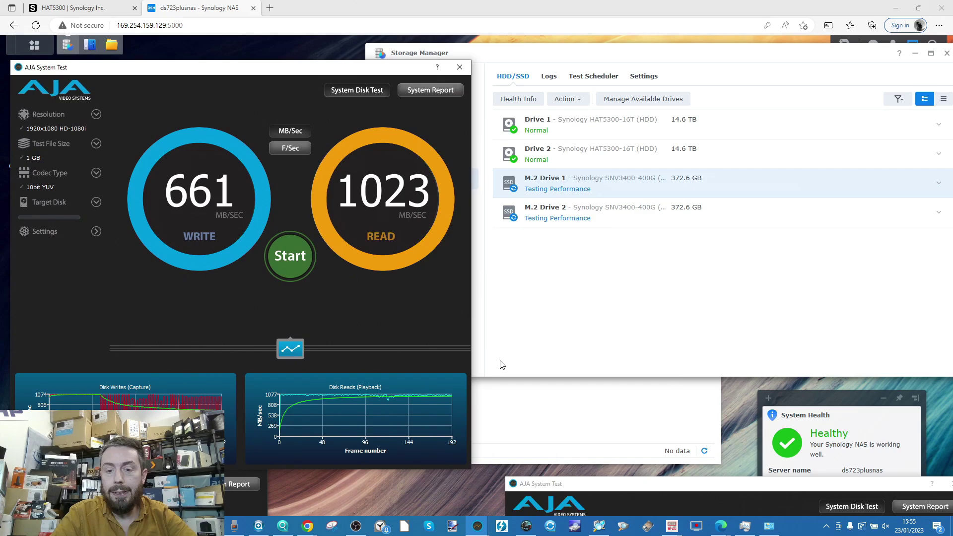
Place the 4 GB AJA window beside the 1 GB one and confirm both target SSD-SHARE N:/
drag(533, 477, 506, 68)
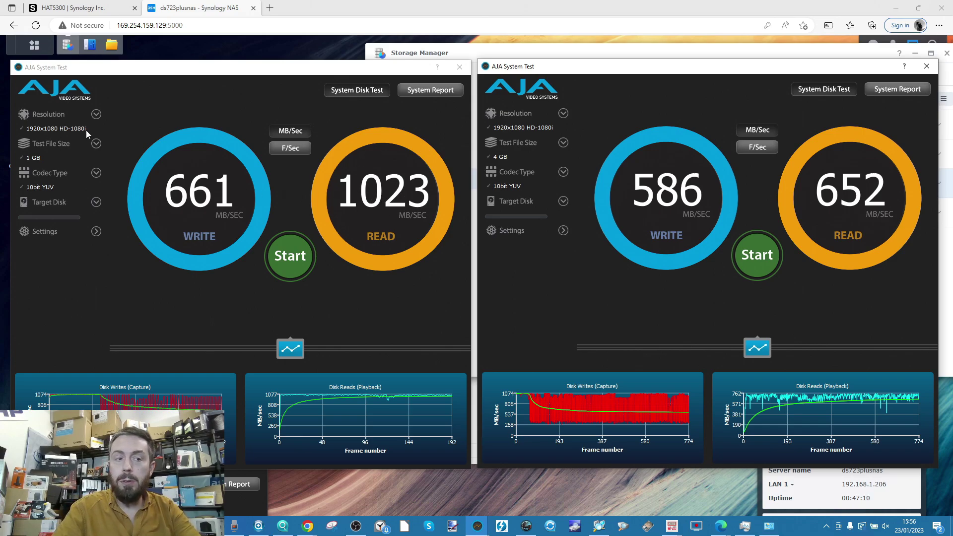
click(96, 202)
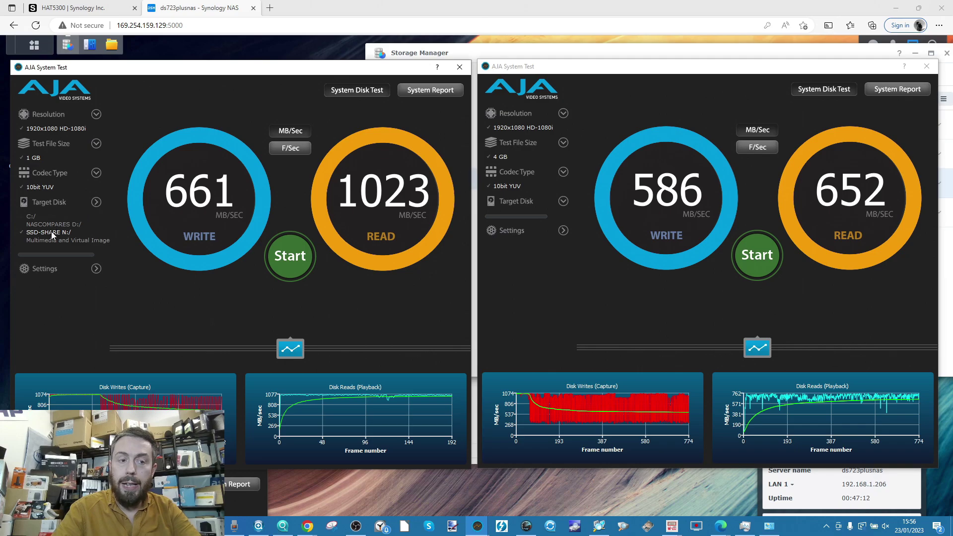
click(559, 202)
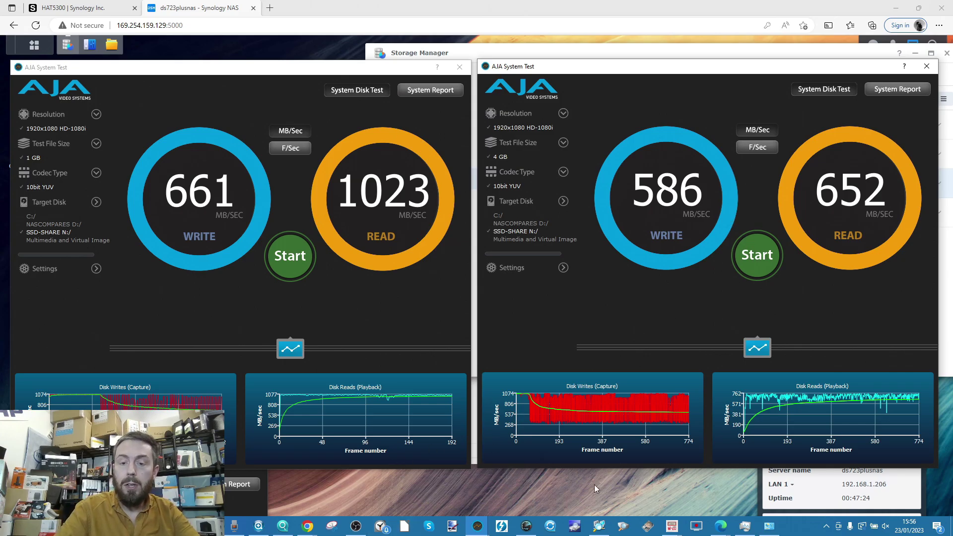
Set each ATTO result beside its matching AJA result, then minimise both ATTO windows again
mouse_move(671, 524)
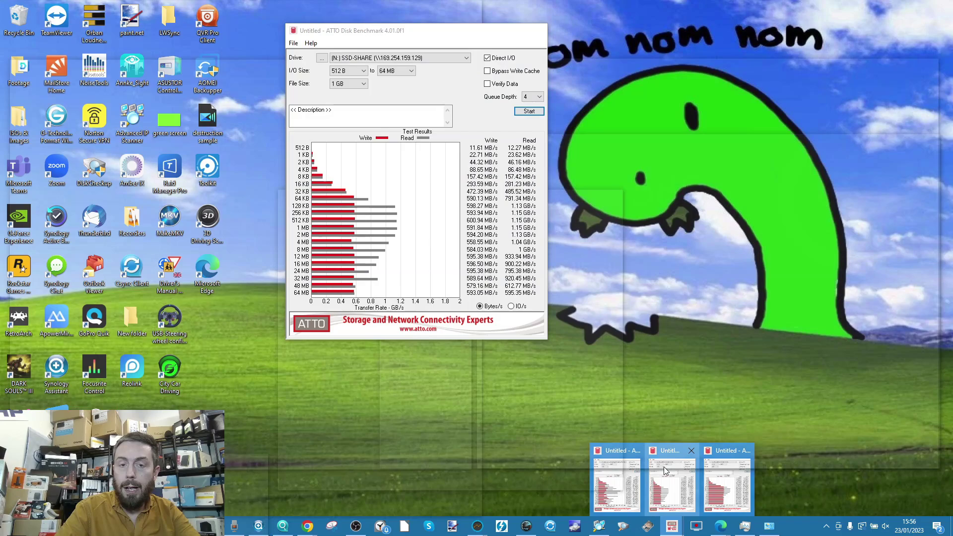
click(628, 470)
drag(420, 40, 630, 101)
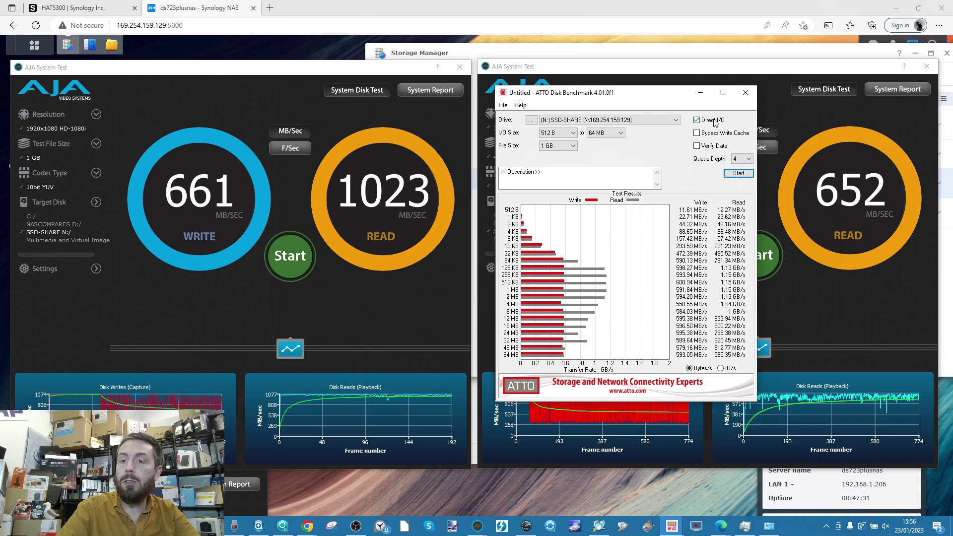
click(701, 92)
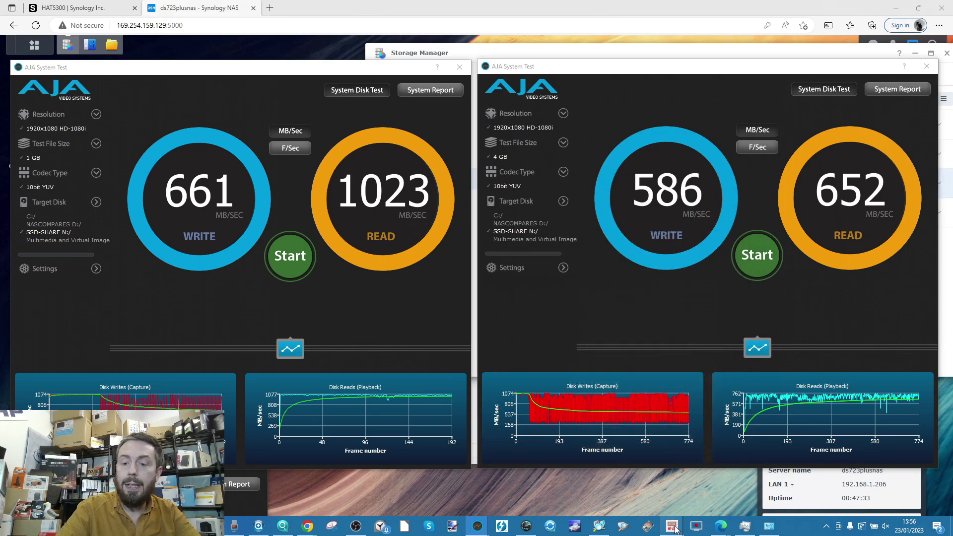
mouse_move(671, 525)
click(743, 489)
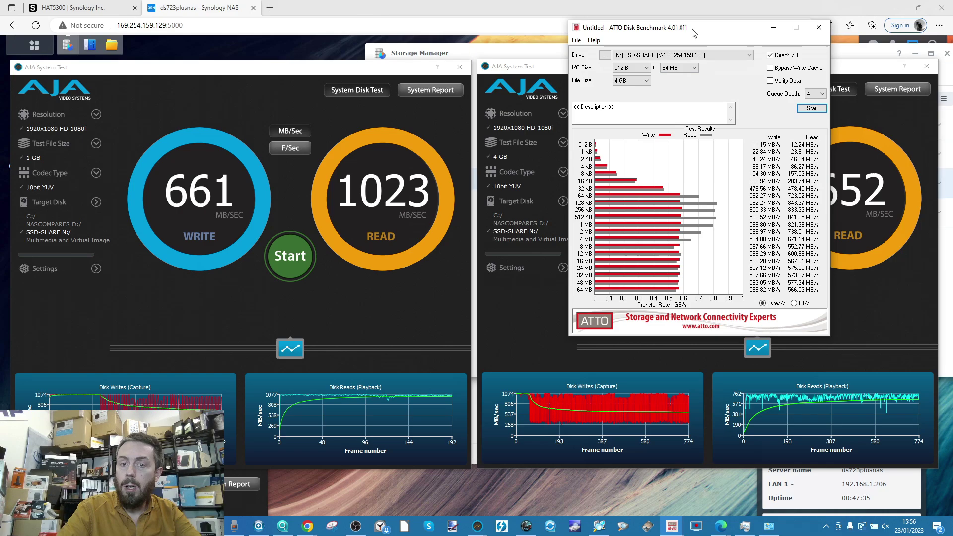
drag(645, 28, 297, 62)
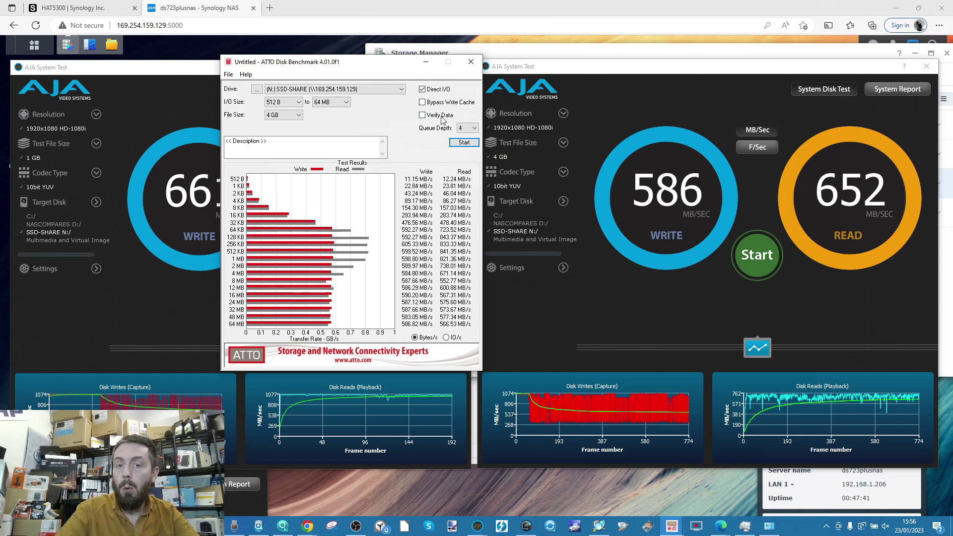
click(425, 61)
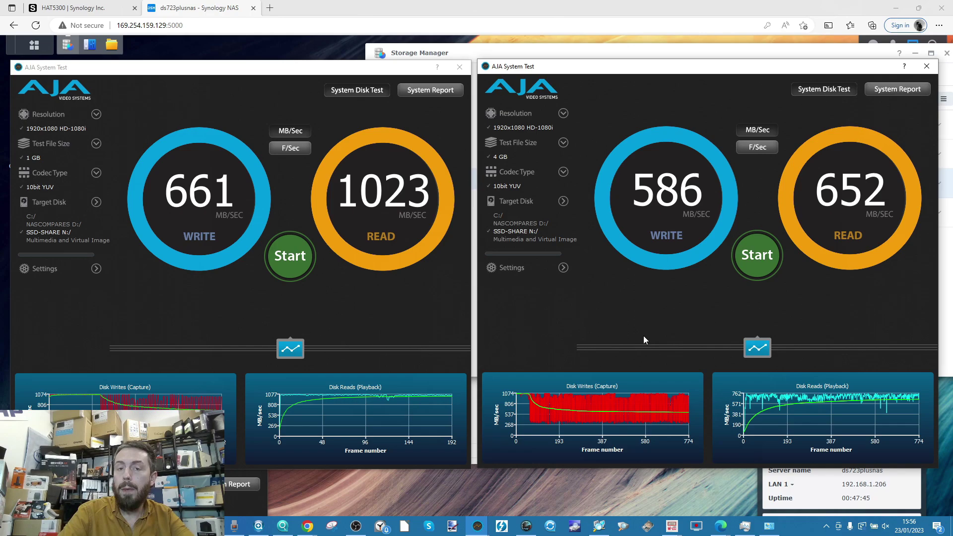
Move both AJA windows down and position Disk Speed Test beside the drive list
drag(419, 78, 575, 433)
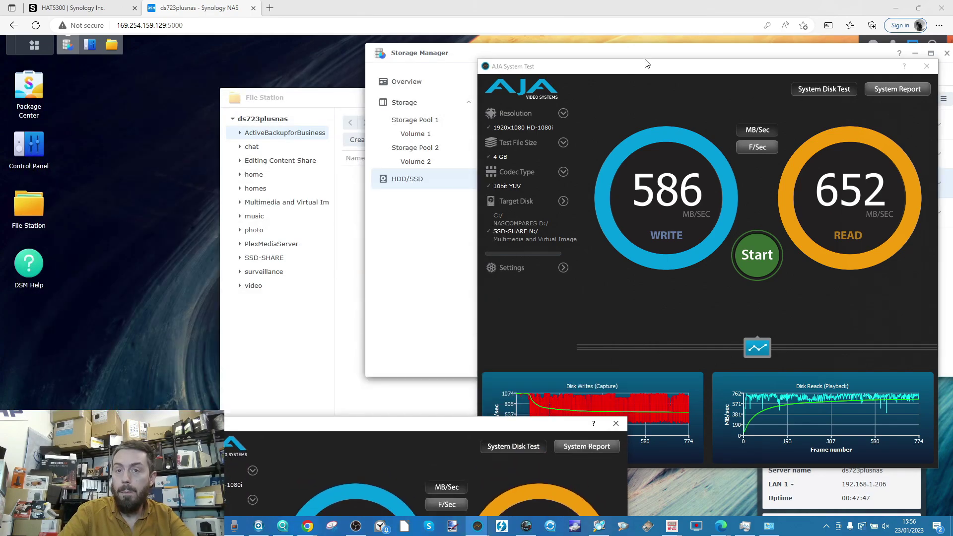
drag(643, 73, 662, 446)
click(526, 526)
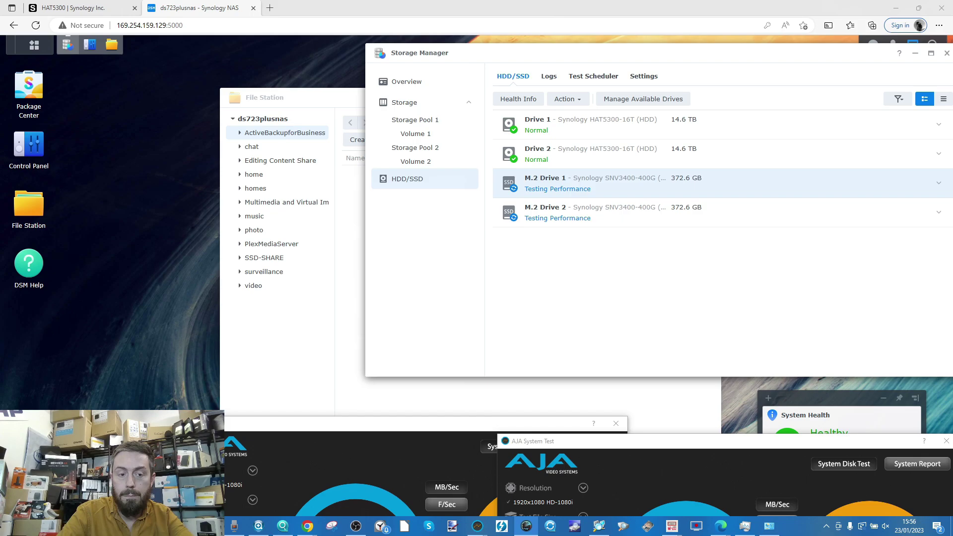
click(526, 526)
drag(239, 240, 378, 95)
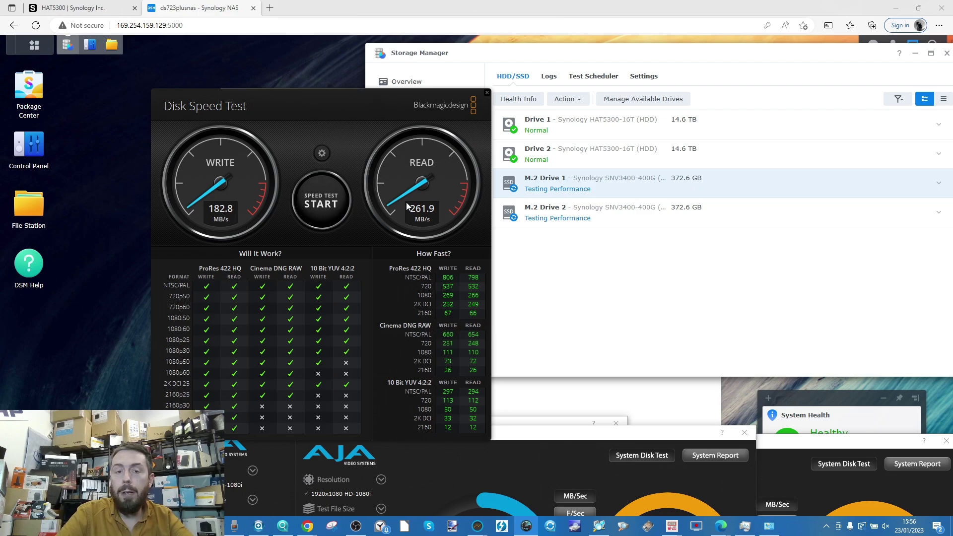
Set SSD-SHARE (N:) as Disk Speed Test's target drive via Select target drive
click(321, 153)
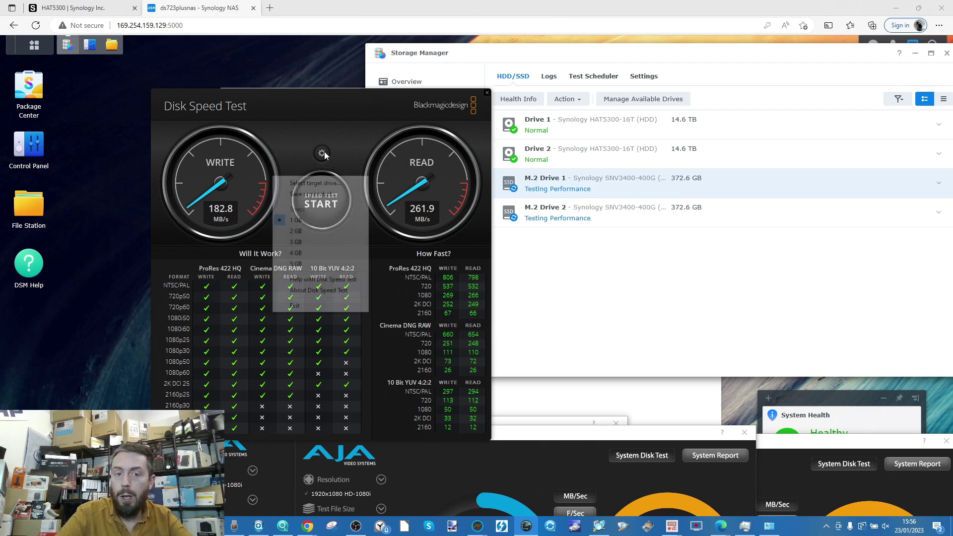
click(310, 183)
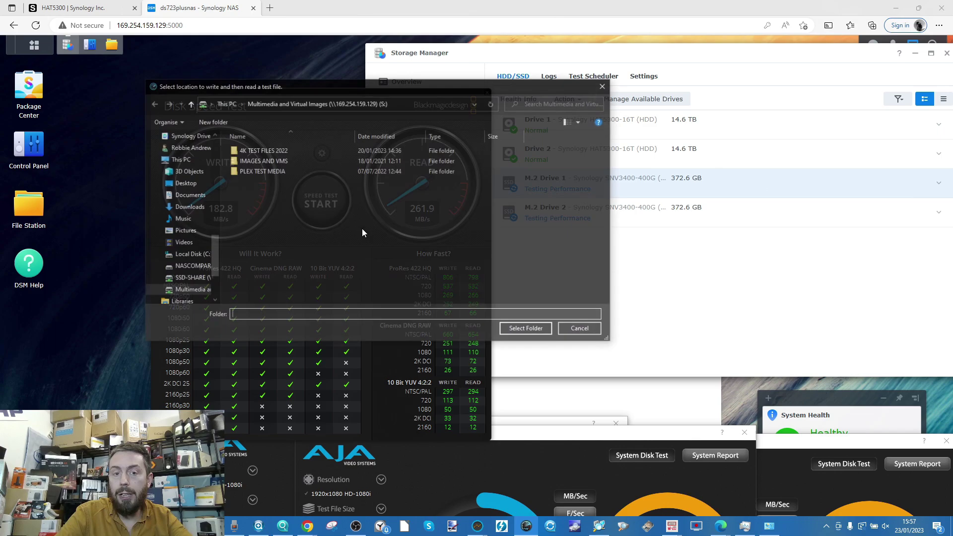
click(234, 103)
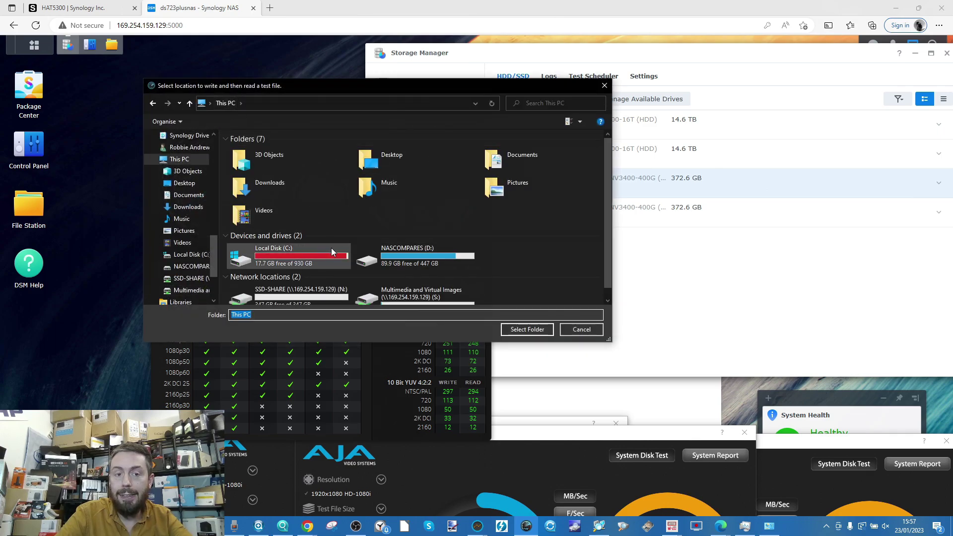
click(319, 289)
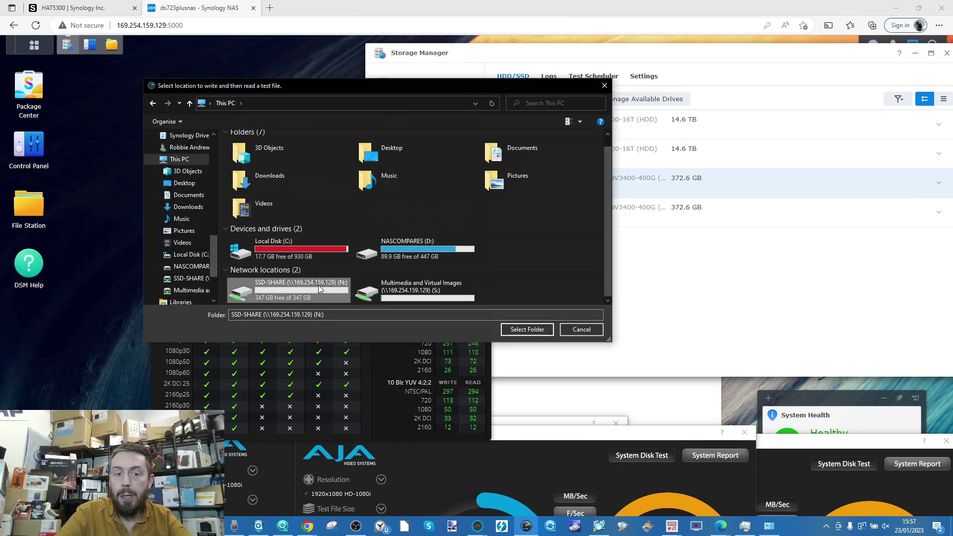
double_click(285, 288)
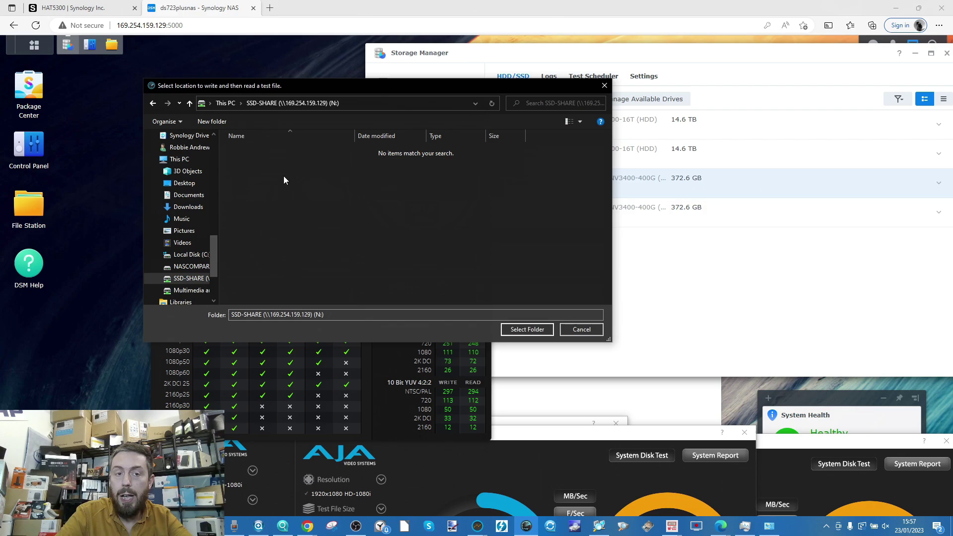
click(527, 329)
click(322, 155)
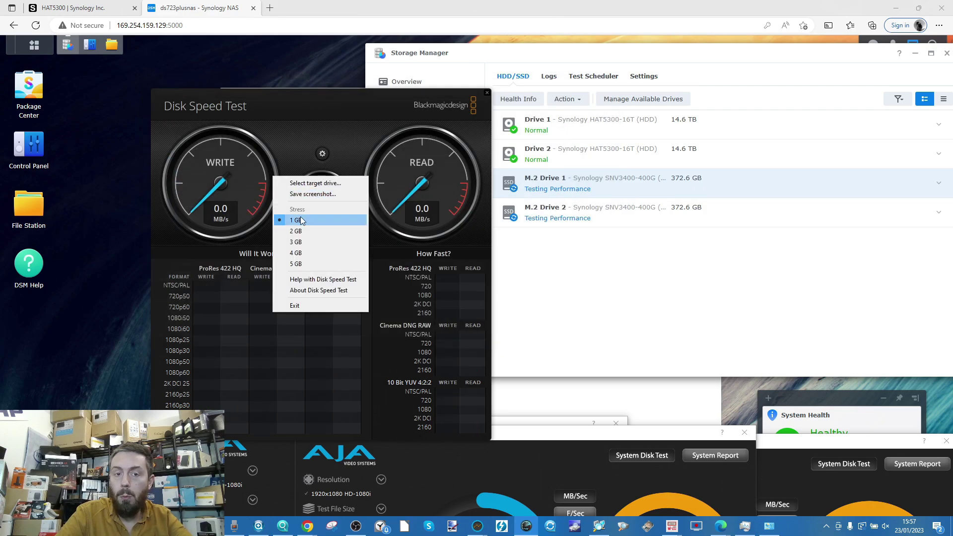
Run the Disk Speed Test on SSD-SHARE with a chosen stress size, then stop it
click(321, 217)
click(320, 206)
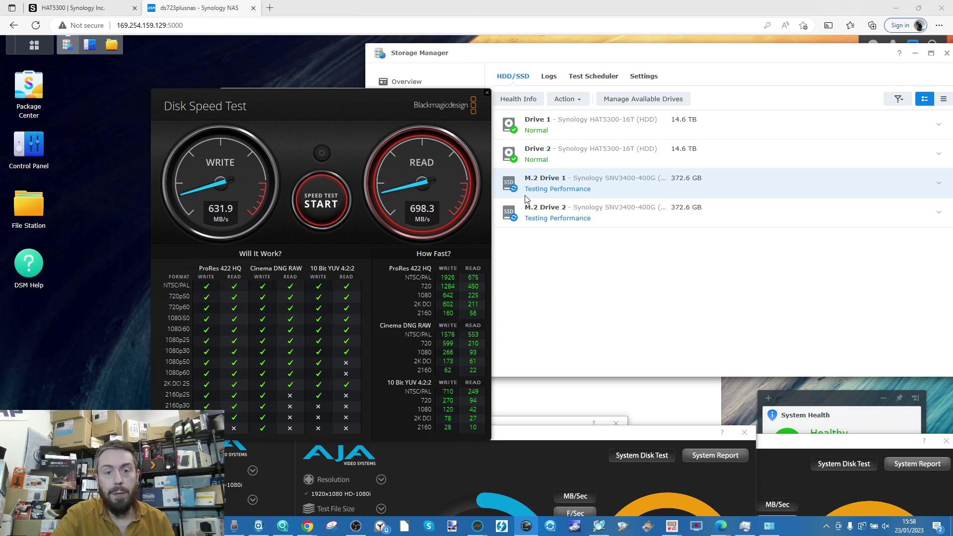
click(323, 186)
Change the stress file size in settings and rerun the test, reaching about 649.1 MB/s write
click(322, 154)
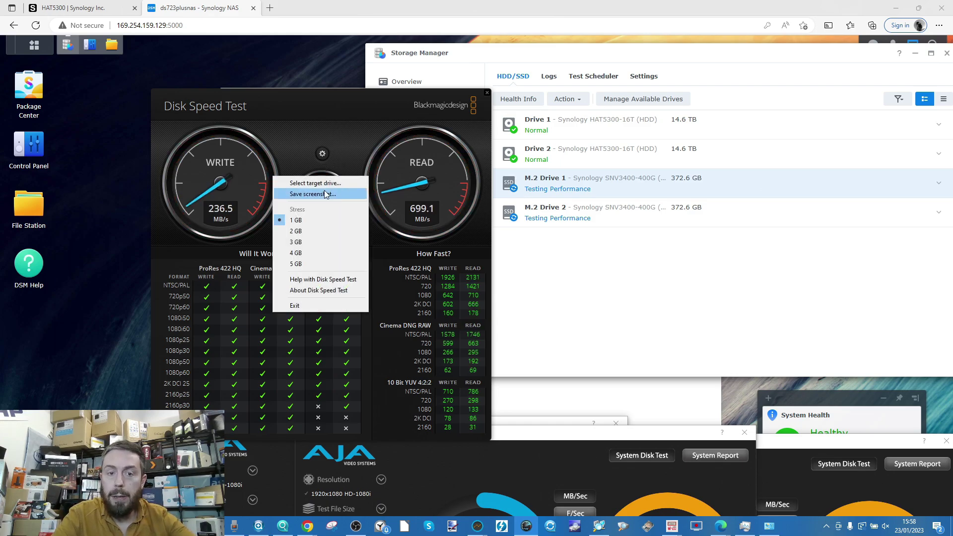
click(296, 253)
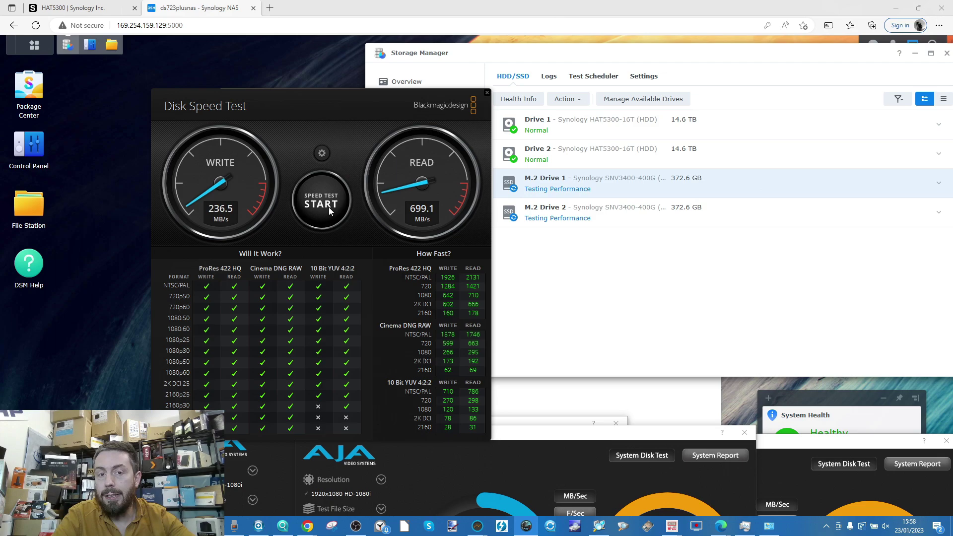
click(319, 191)
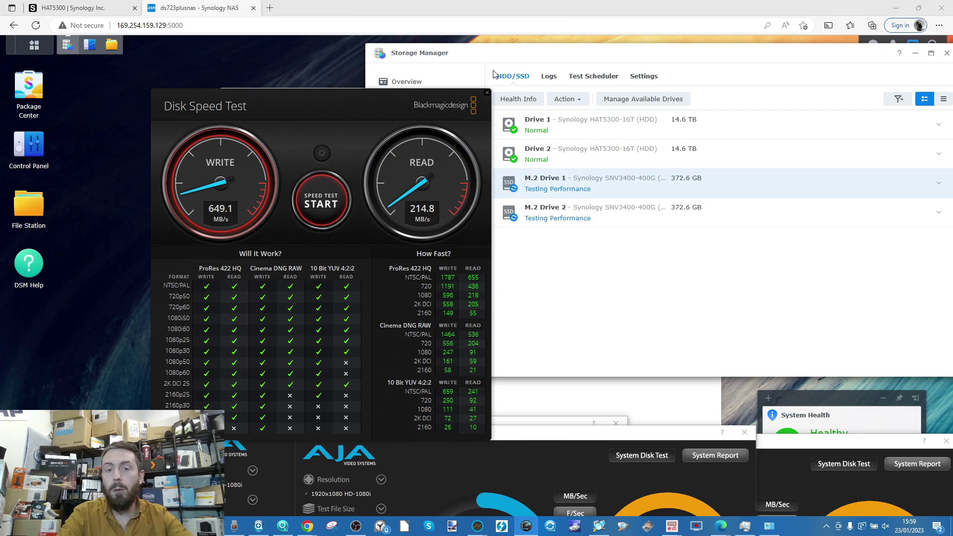
Close Disk Speed Test and expand the M.2 Drive 1 and M.2 Drive 2 entries in HDD/SSD
click(487, 93)
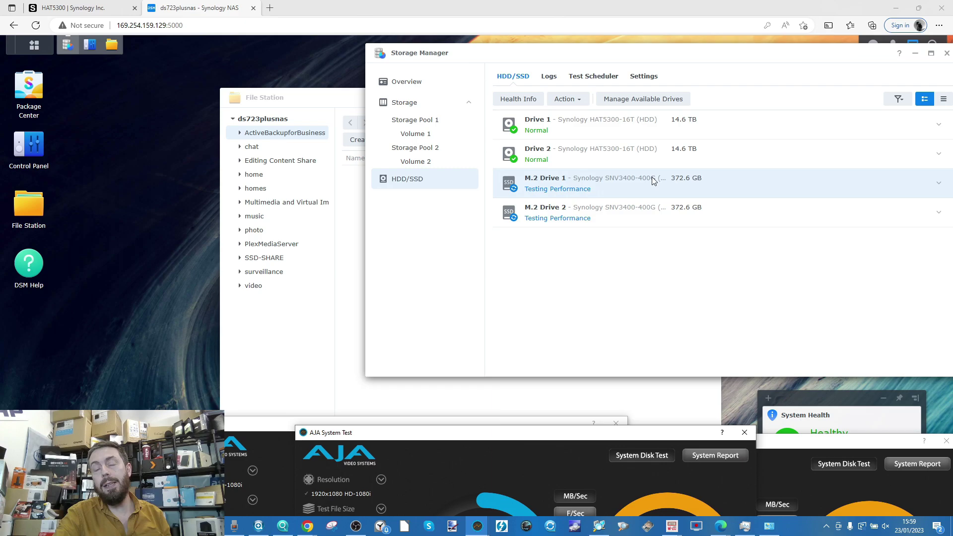
click(939, 183)
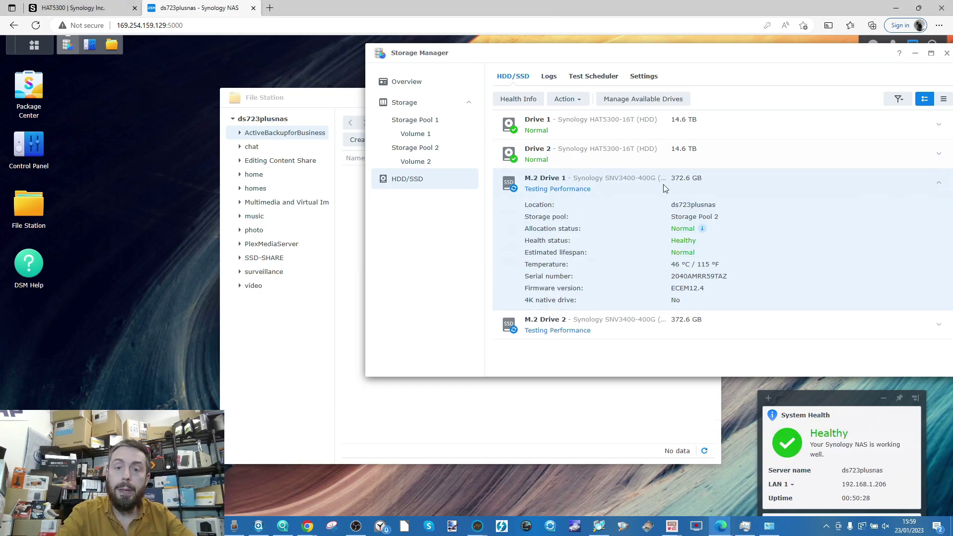
click(938, 326)
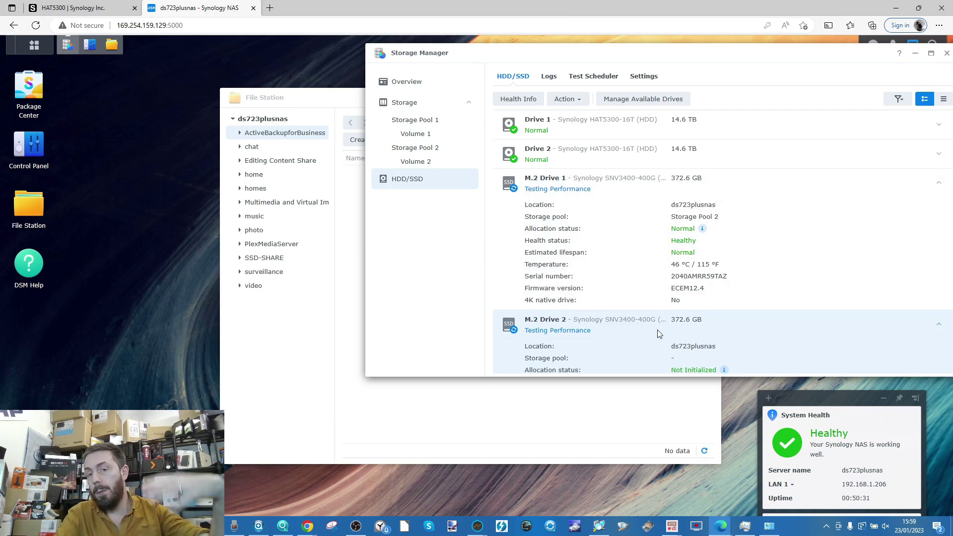